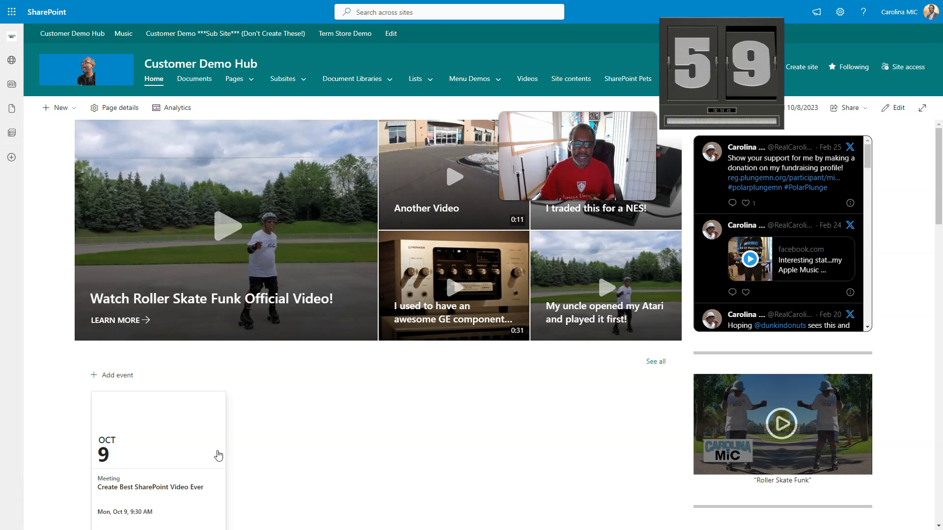
{"action": "scroll", "coordinate": [218, 455], "scroll_direction": "down", "scroll_amount": 1}
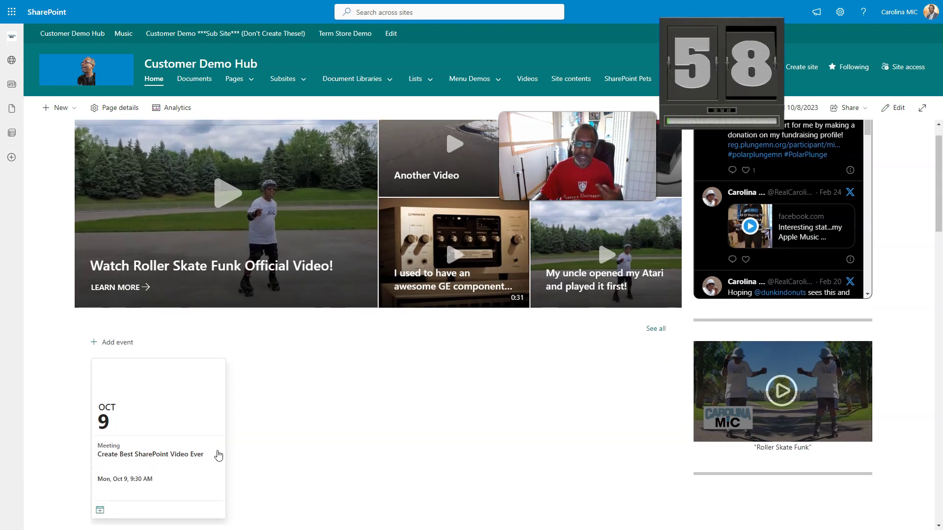
{"action": "scroll", "coordinate": [706, 183], "scroll_direction": "up", "scroll_amount": 1}
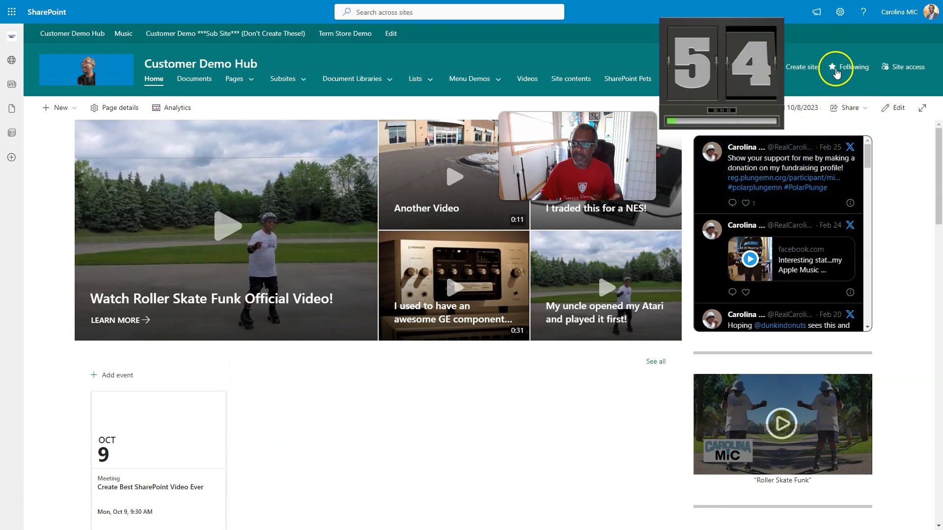
- Open the CalendarTest list settings from the gear menu's Site contents
{"action": "left_click", "coordinate": [841, 11]}
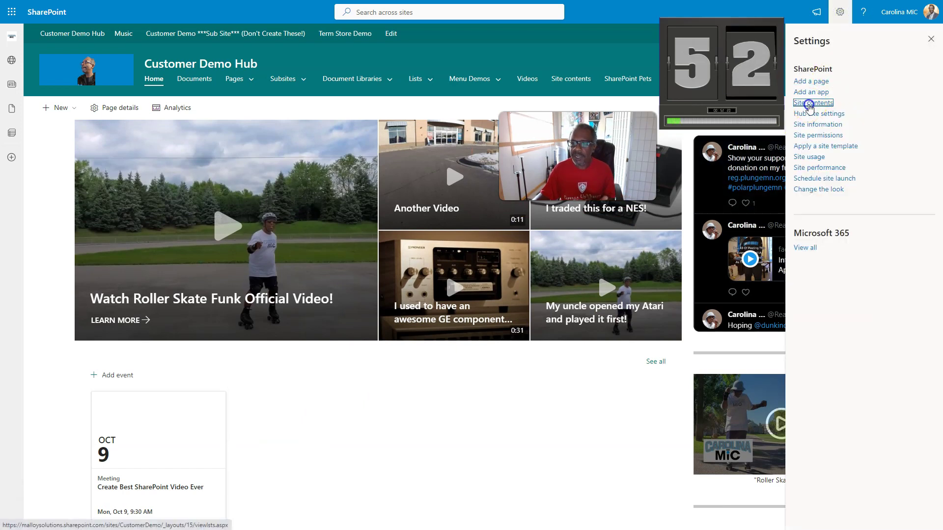
{"action": "left_click", "coordinate": [817, 163]}
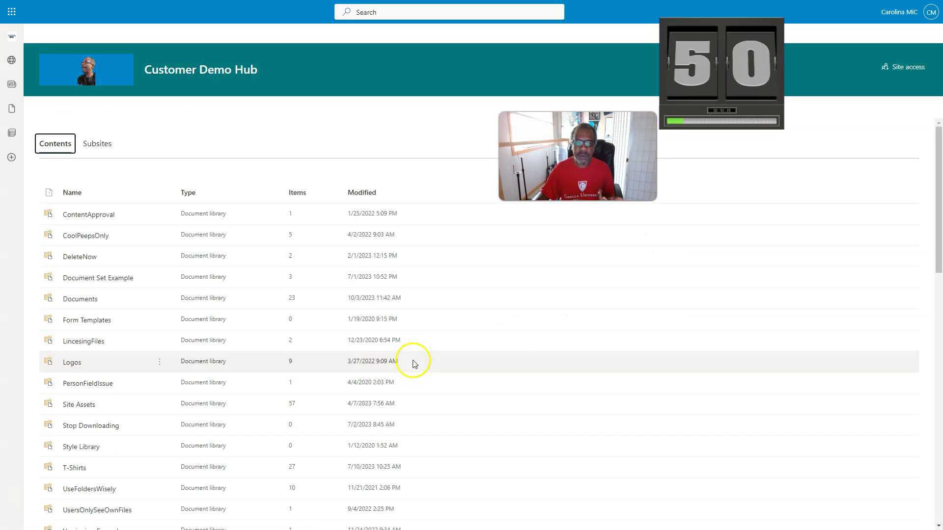
{"action": "scroll", "coordinate": [420, 361], "scroll_direction": "down", "scroll_amount": 5}
{"action": "scroll", "coordinate": [221, 435], "scroll_direction": "down", "scroll_amount": 3}
{"action": "scroll", "coordinate": [195, 439], "scroll_direction": "down", "scroll_amount": 5}
{"action": "scroll", "coordinate": [195, 440], "scroll_direction": "down", "scroll_amount": 3}
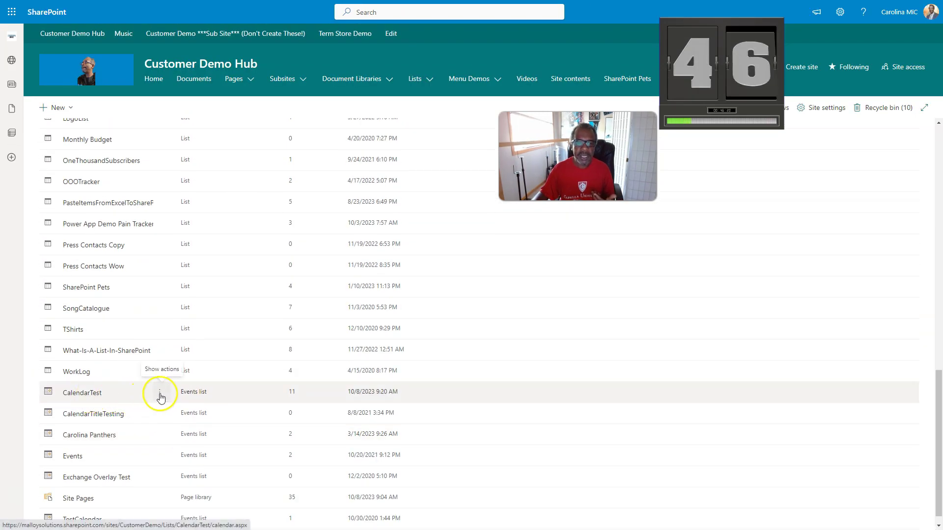
{"action": "left_click", "coordinate": [159, 392]}
{"action": "left_click", "coordinate": [168, 429]}
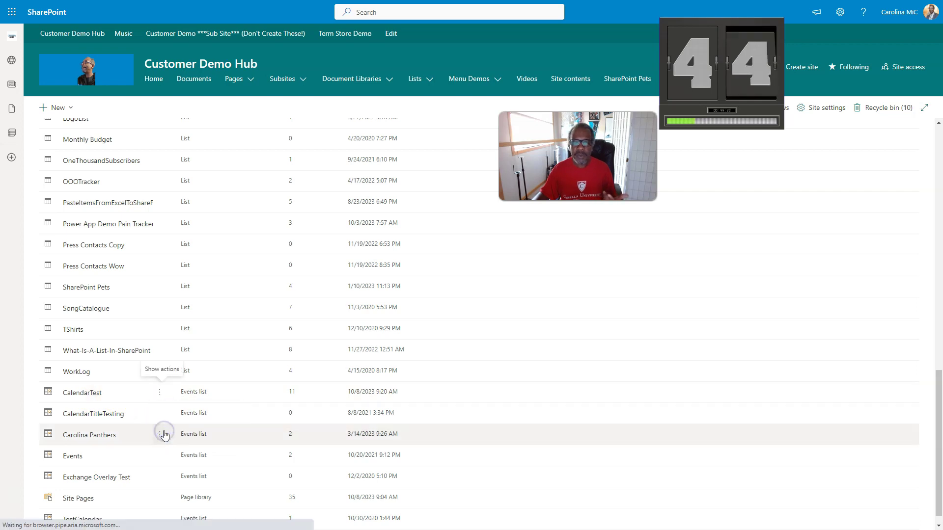
{"action": "scroll", "coordinate": [152, 358], "scroll_direction": "down", "scroll_amount": 1}
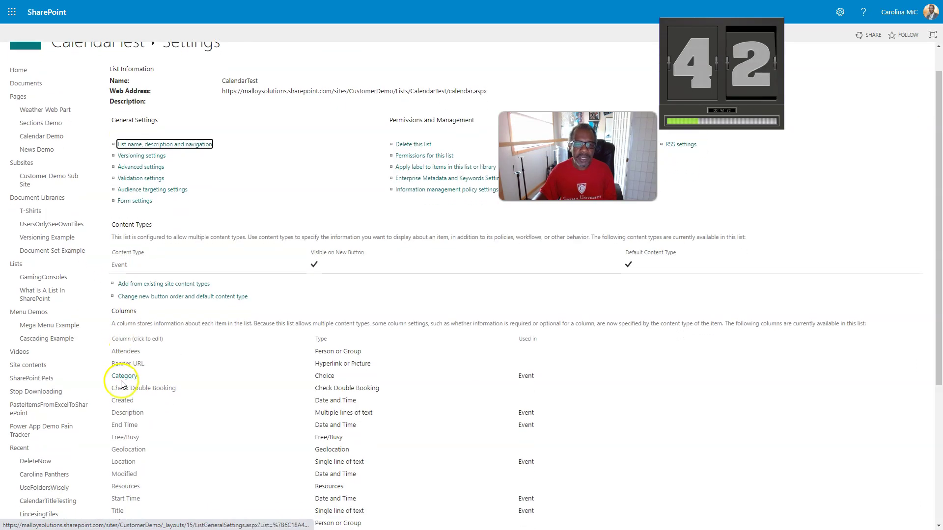
- Set the Category column to Checkboxes (allow multiple selections) and save
{"action": "left_click", "coordinate": [123, 379]}
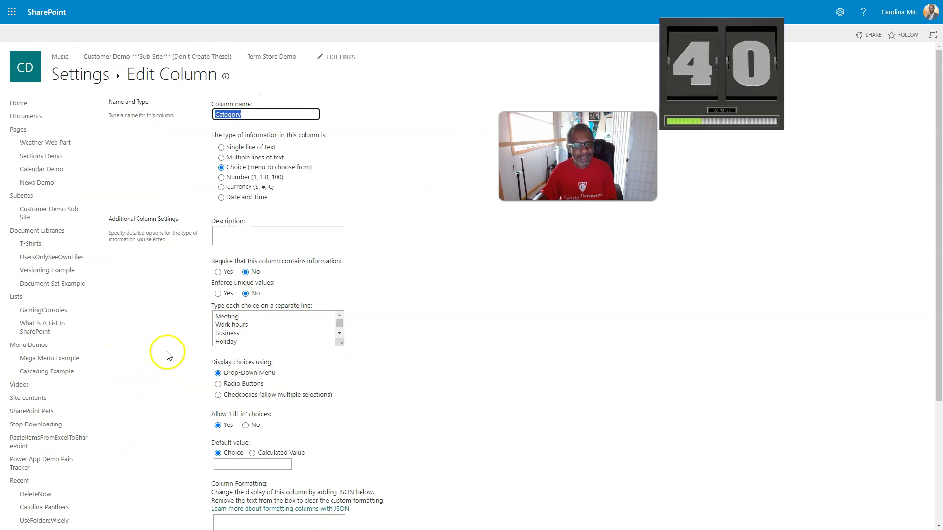
{"action": "scroll", "coordinate": [169, 353], "scroll_direction": "down", "scroll_amount": 1}
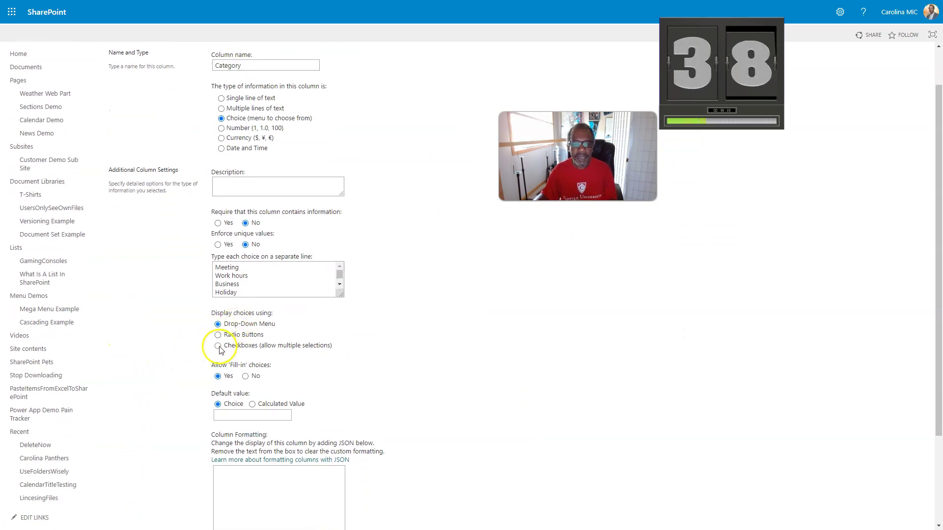
{"action": "left_click", "coordinate": [218, 346]}
{"action": "scroll", "coordinate": [295, 353], "scroll_direction": "down", "scroll_amount": 1}
{"action": "scroll", "coordinate": [328, 362], "scroll_direction": "down", "scroll_amount": 1}
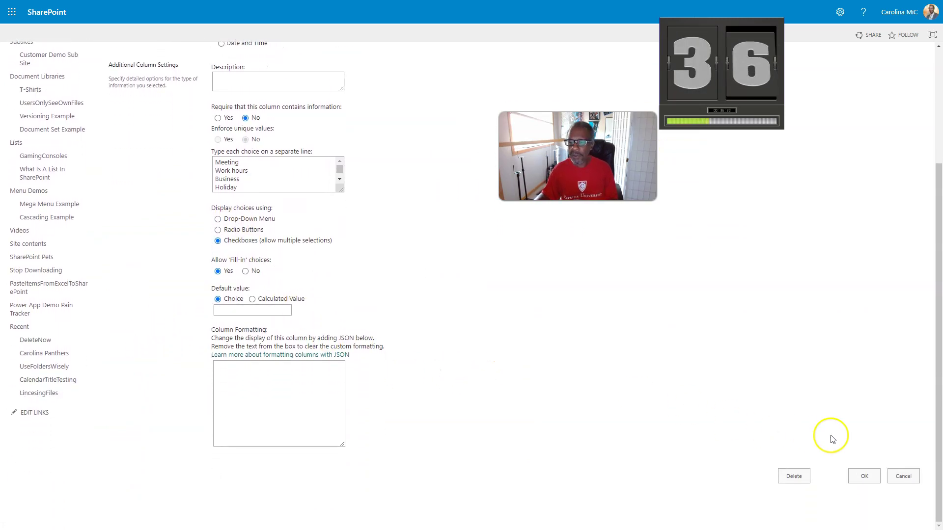
{"action": "left_click", "coordinate": [863, 478]}
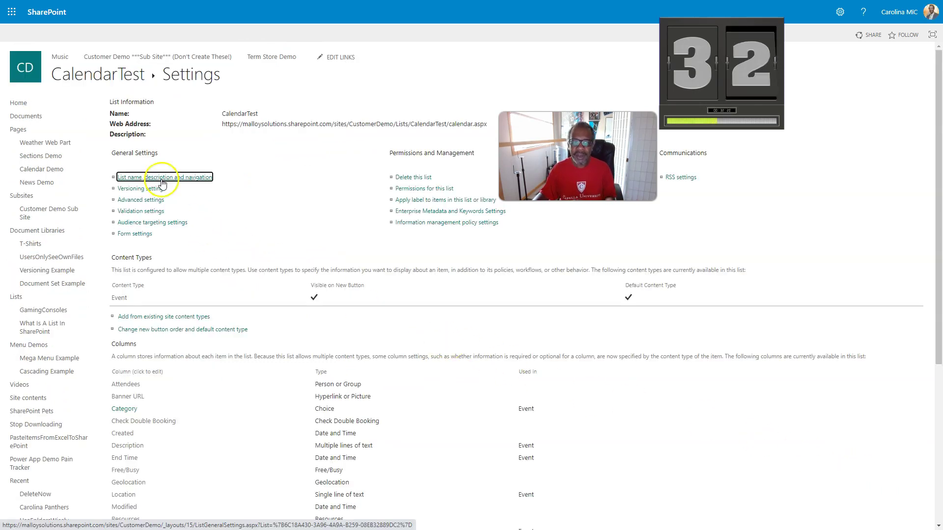
- Open the October 9 'Create Best SharePoint Video Ever' event in the CalendarTest calendar
{"action": "left_click", "coordinate": [82, 74]}
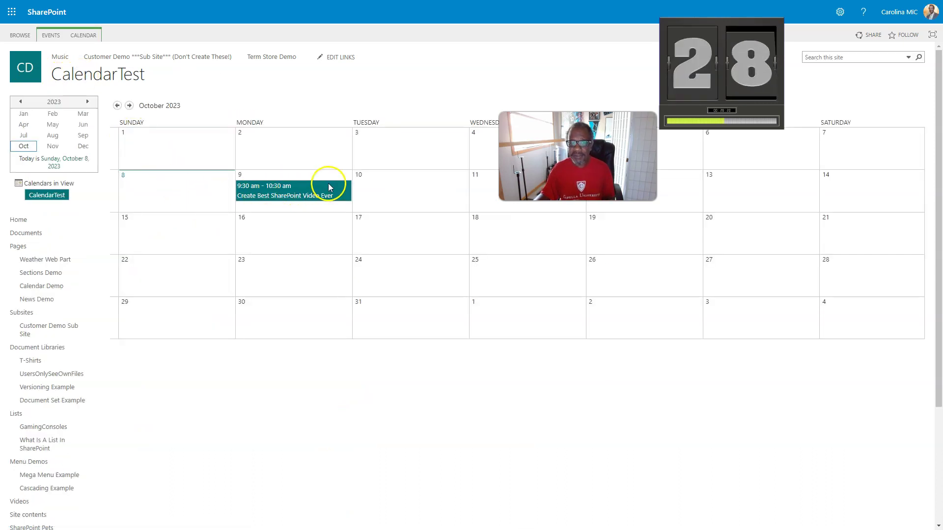
{"action": "left_click", "coordinate": [329, 191]}
{"action": "left_click", "coordinate": [330, 187]}
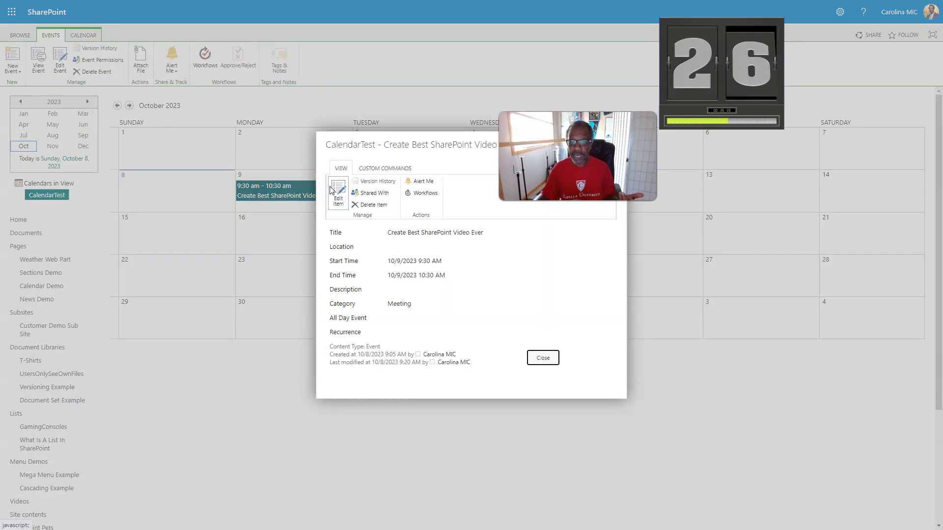
- Add Business to the event's Meeting category, save, and return to the hub home
{"action": "left_click", "coordinate": [340, 193]}
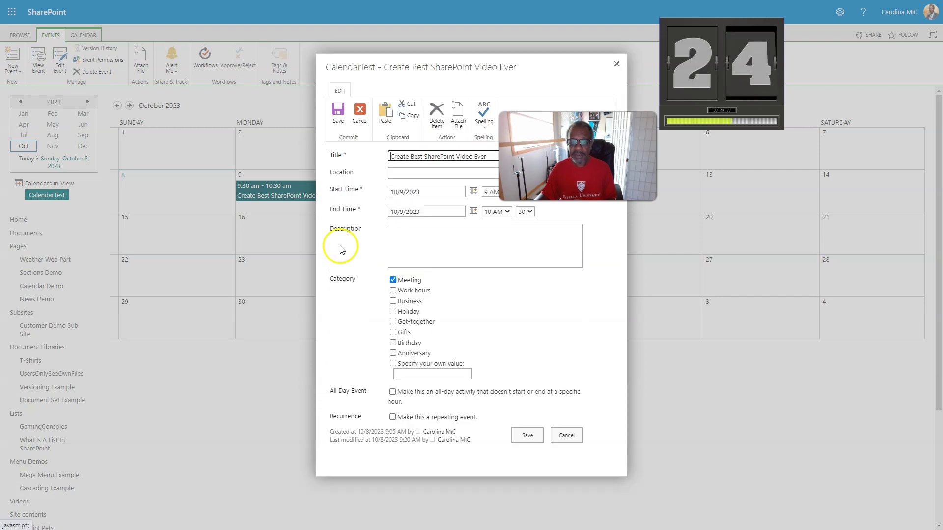
{"action": "left_click", "coordinate": [393, 301]}
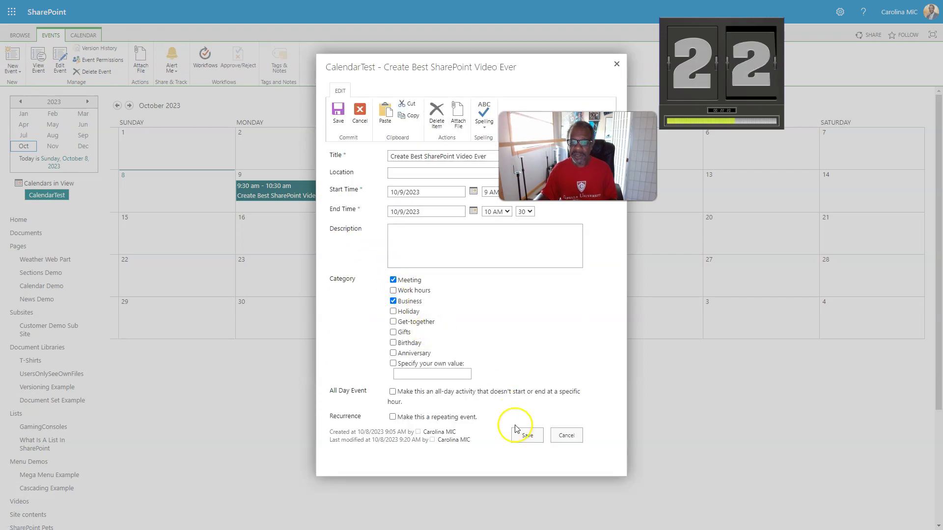
{"action": "left_click", "coordinate": [528, 435]}
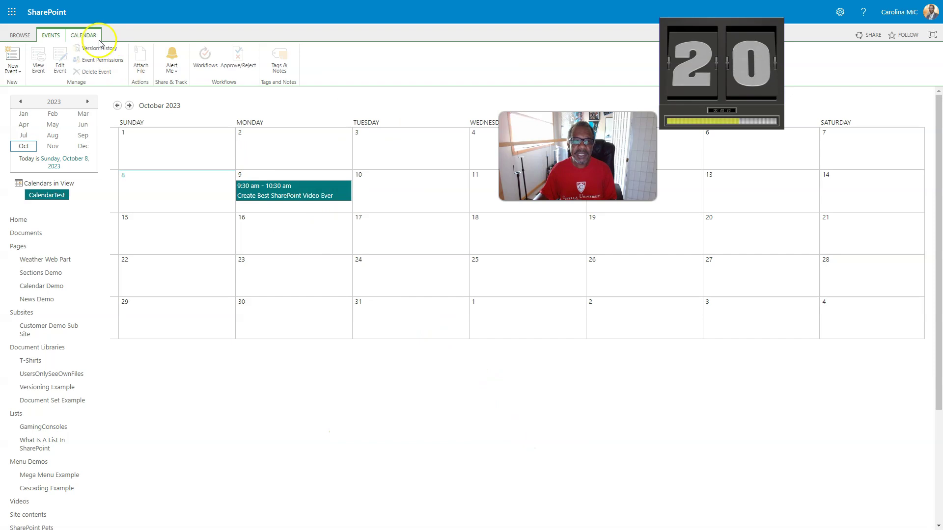
{"action": "left_click", "coordinate": [19, 35]}
{"action": "left_click", "coordinate": [59, 57]}
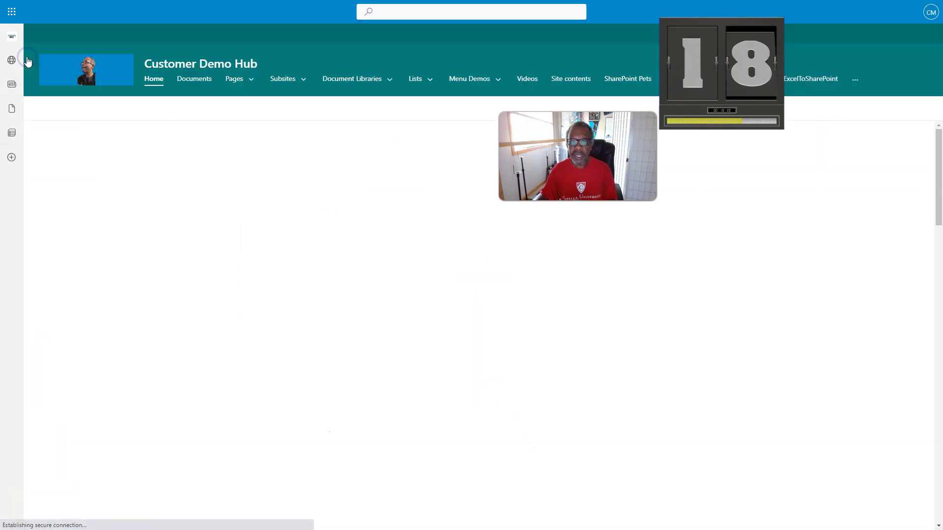
{"action": "scroll", "coordinate": [221, 303], "scroll_direction": "down", "scroll_amount": 3}
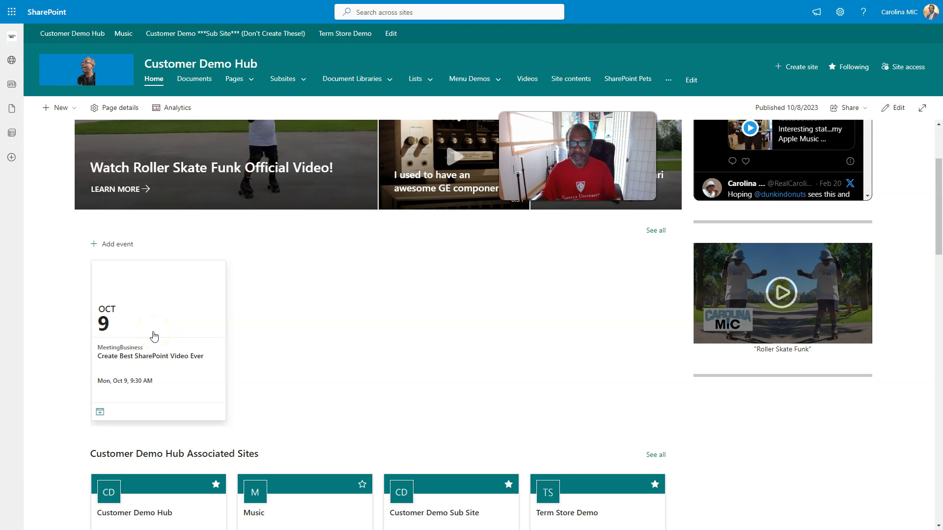
{"action": "scroll", "coordinate": [210, 317], "scroll_direction": "up", "scroll_amount": 2}
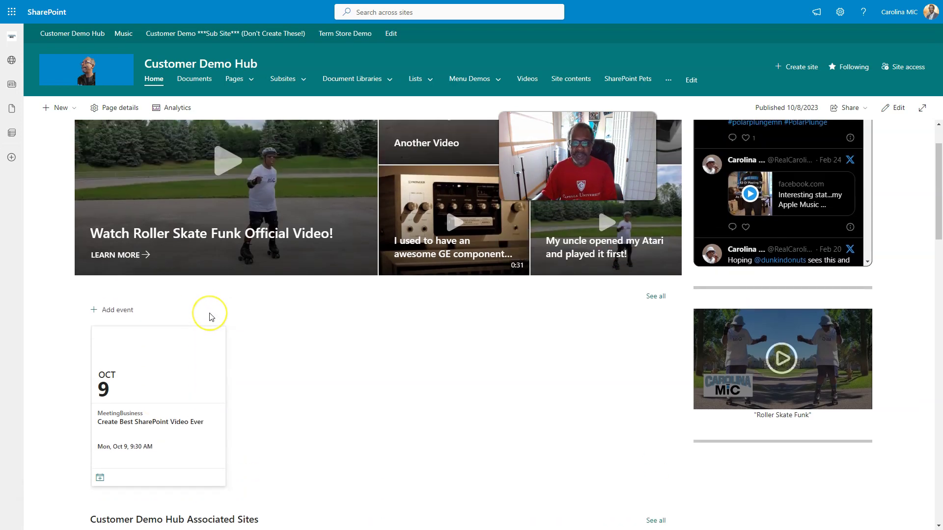
{"action": "scroll", "coordinate": [210, 317], "scroll_direction": "down", "scroll_amount": 2}
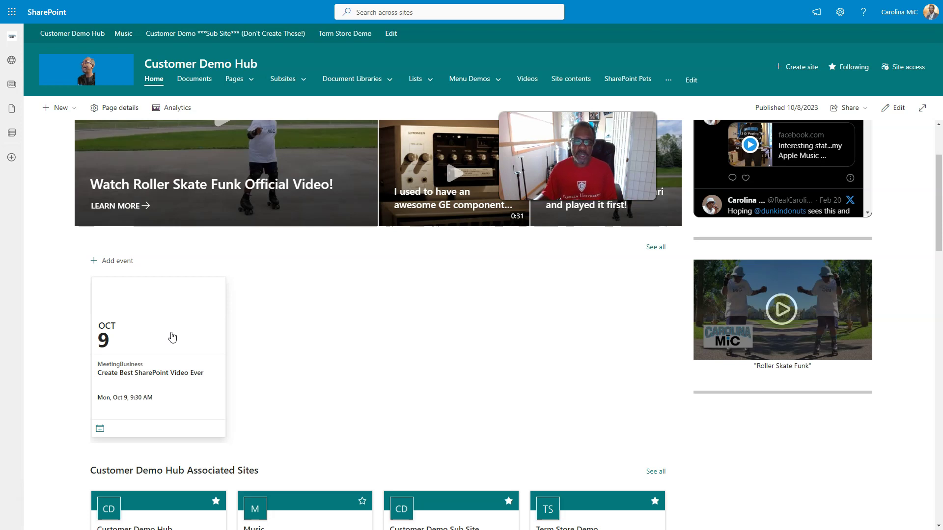
{"action": "left_click", "coordinate": [172, 341]}
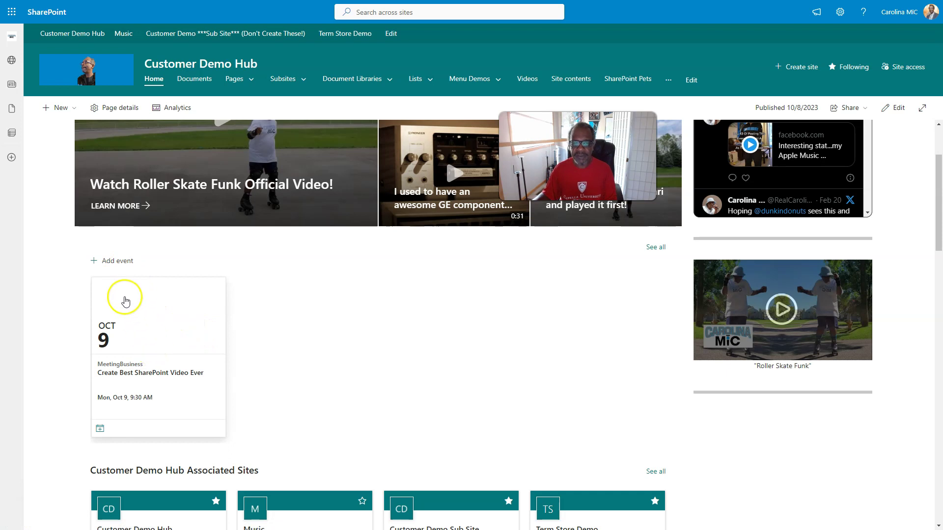
{"action": "left_click", "coordinate": [112, 260]}
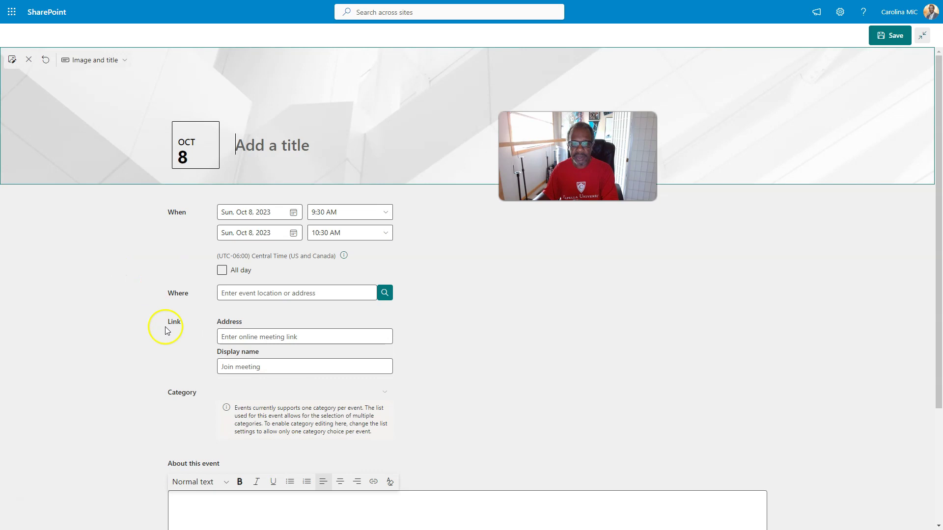
{"action": "scroll", "coordinate": [177, 354], "scroll_direction": "down", "scroll_amount": 1}
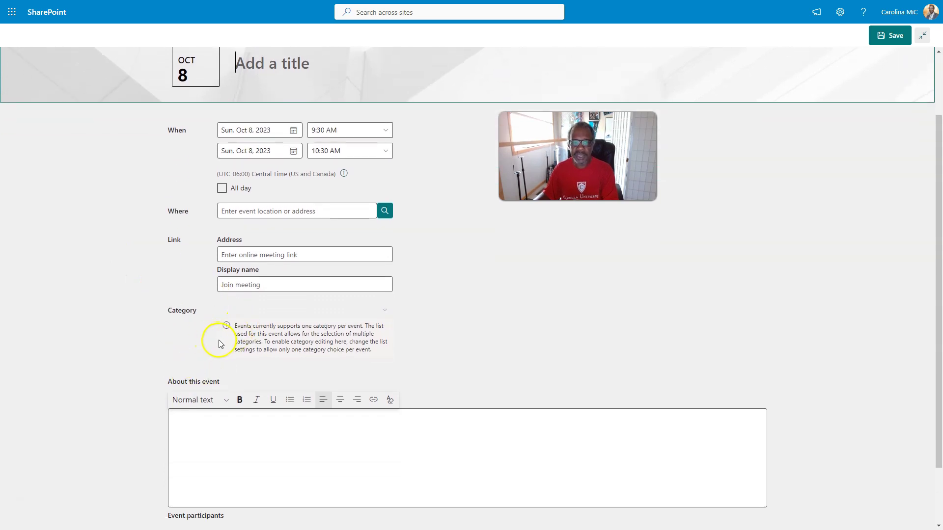
{"action": "scroll", "coordinate": [235, 315], "scroll_direction": "down", "scroll_amount": 1}
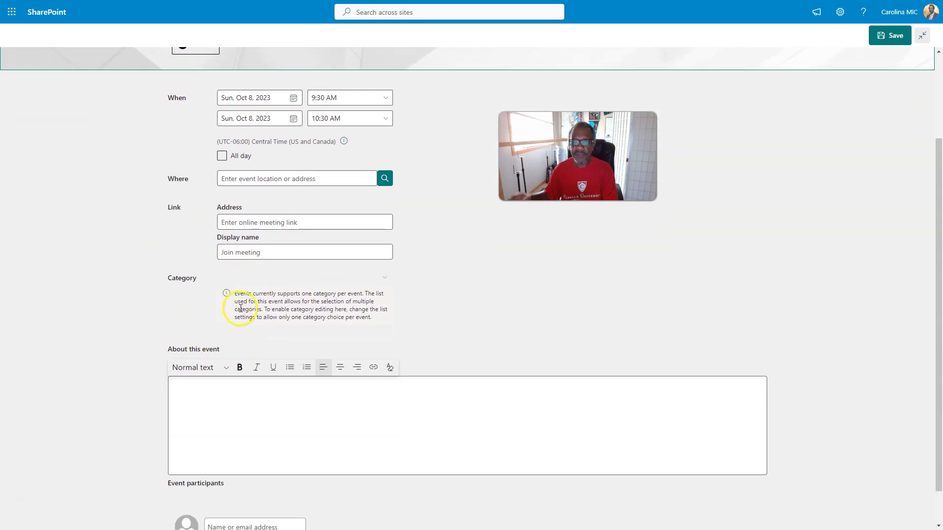
{"action": "left_click", "coordinate": [386, 281]}
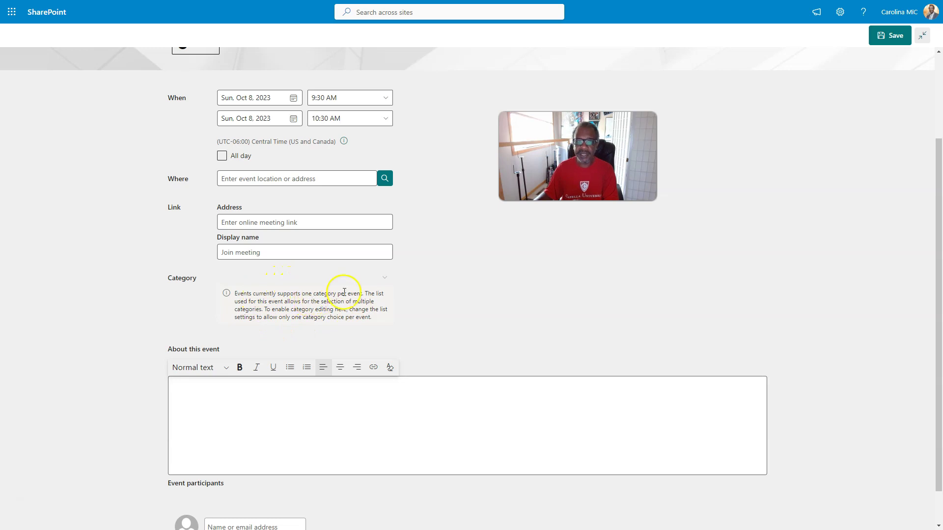
- Title the new event 'Come Back Later', move it to October 11, and save
{"action": "left_click", "coordinate": [884, 37]}
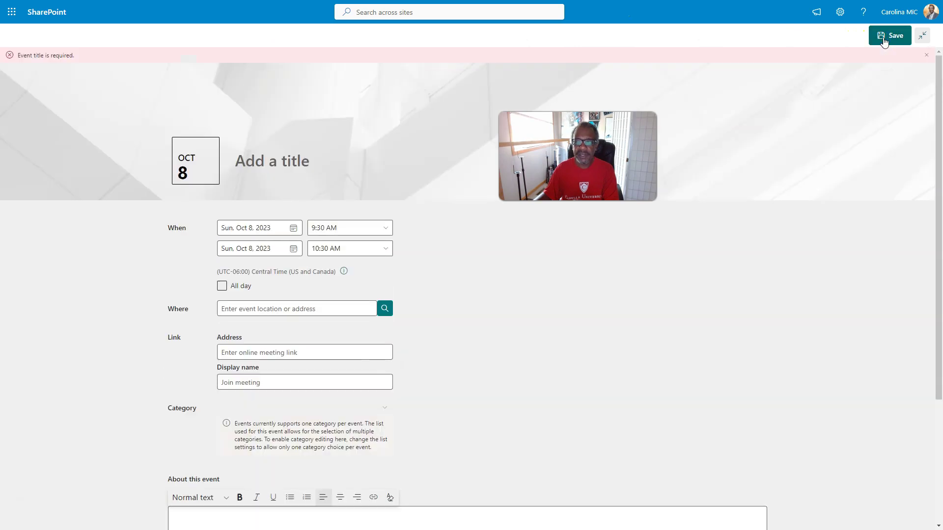
{"action": "left_click", "coordinate": [329, 190]}
{"action": "left_click", "coordinate": [291, 154]}
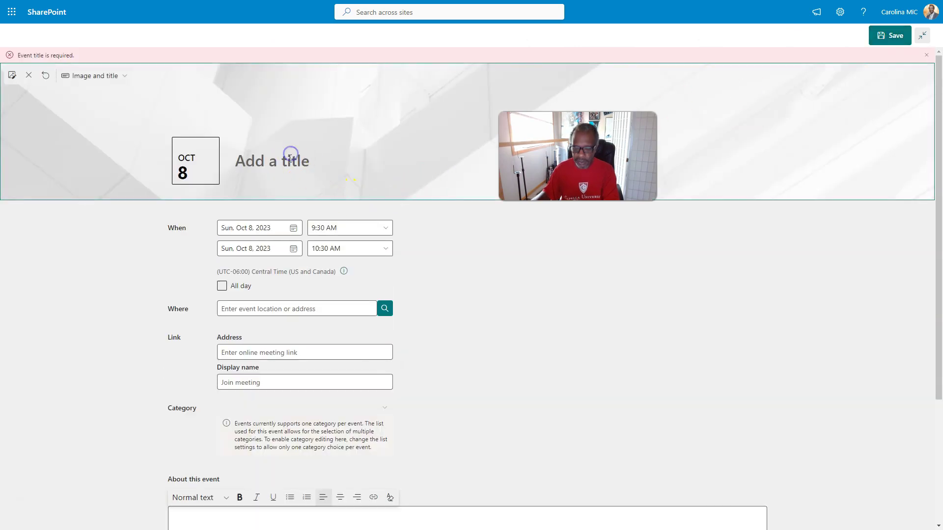
{"action": "type", "text": "Ca"}
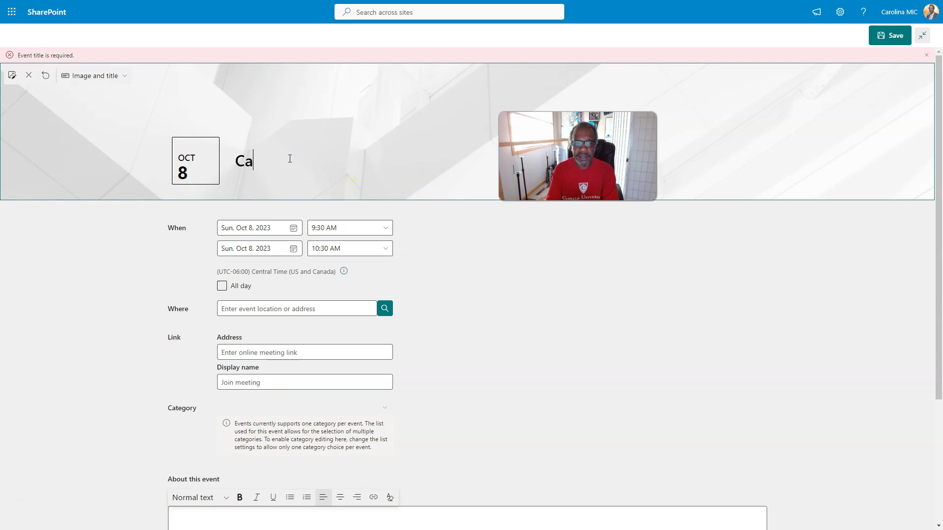
{"action": "type", "text": "ome Back Later"}
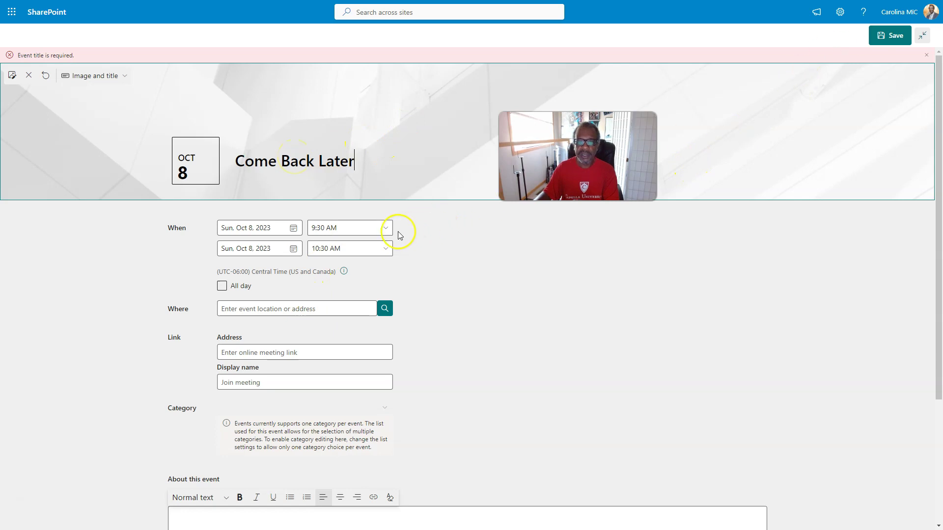
{"action": "left_click", "coordinate": [295, 227]}
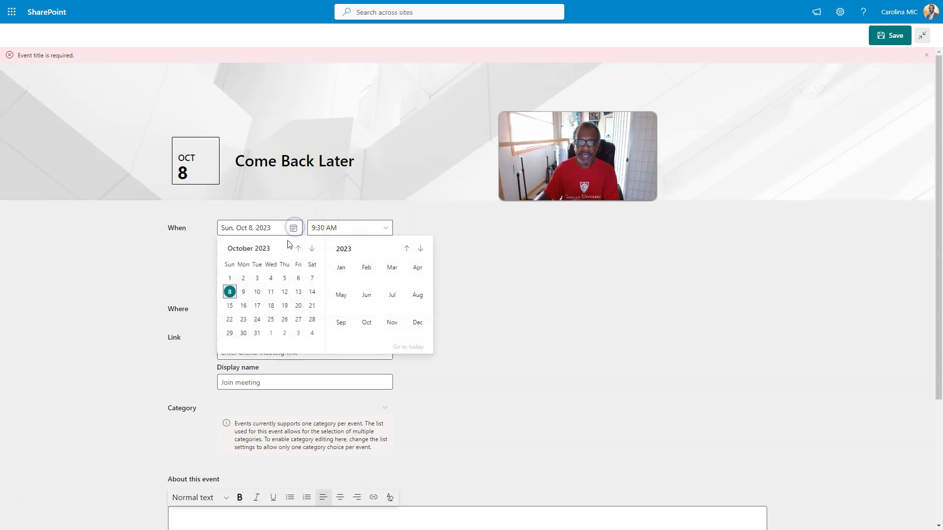
{"action": "left_click", "coordinate": [270, 291]}
{"action": "left_click", "coordinate": [888, 35]}
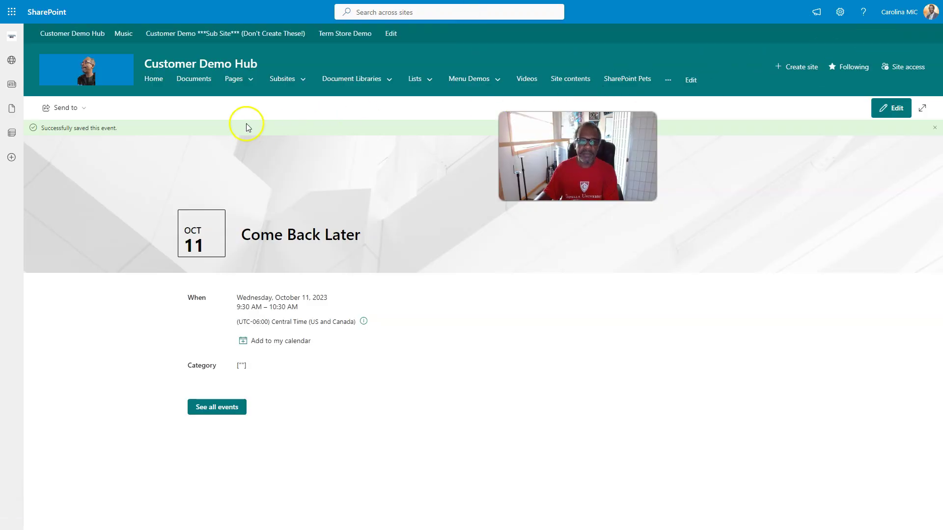
- From the hub home, open the CalendarTest calendar via the gear menu's Site contents
{"action": "left_click", "coordinate": [177, 64]}
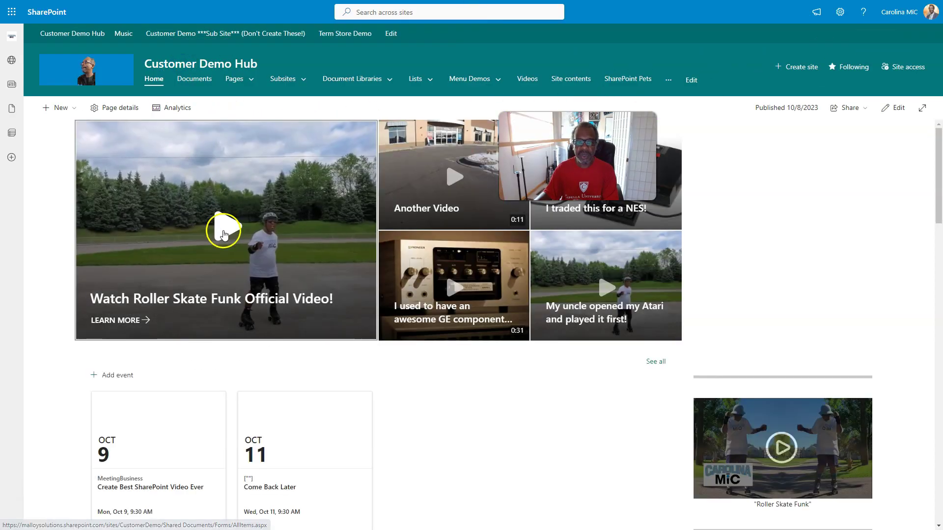
{"action": "scroll", "coordinate": [221, 251], "scroll_direction": "down", "scroll_amount": 3}
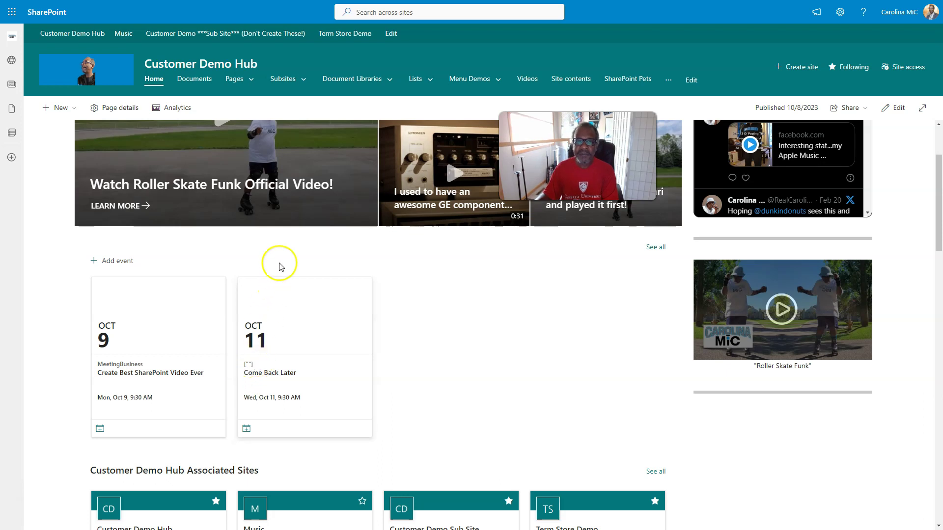
{"action": "left_click", "coordinate": [840, 12]}
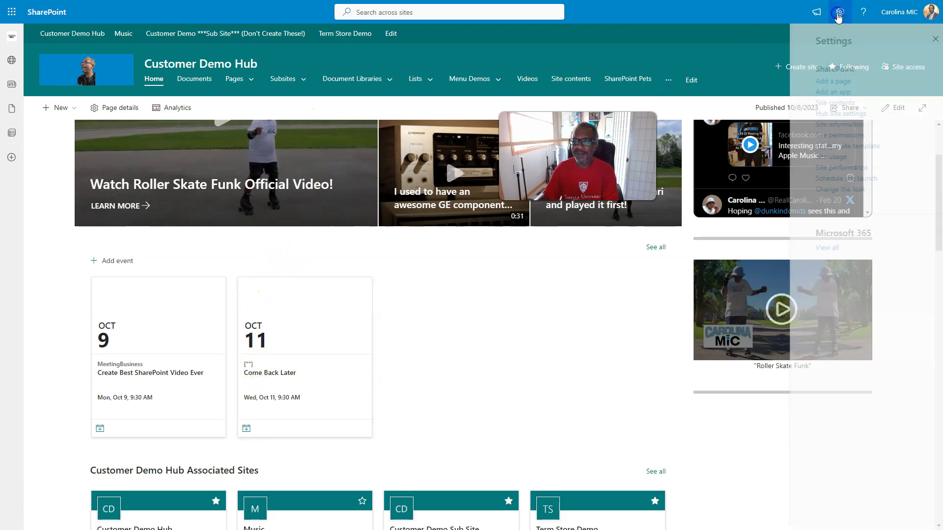
{"action": "left_click", "coordinate": [812, 102]}
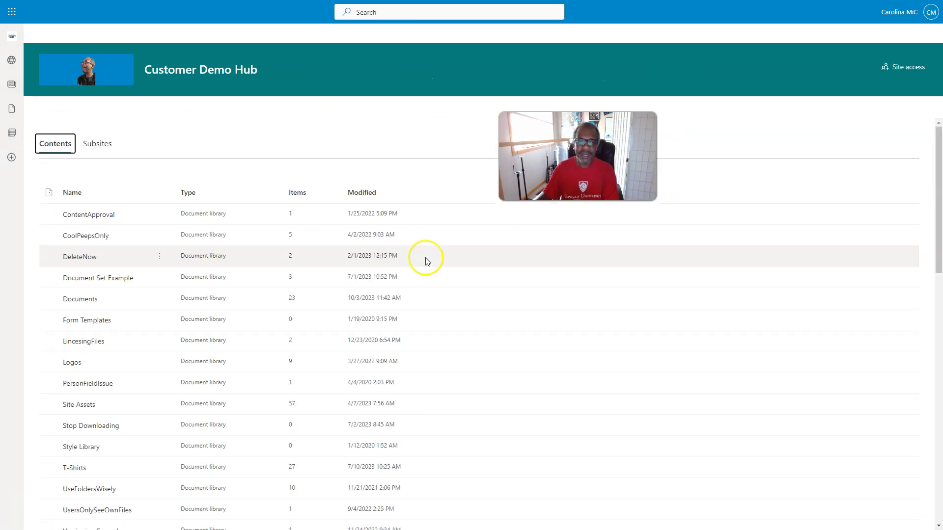
{"action": "scroll", "coordinate": [153, 381], "scroll_direction": "down", "scroll_amount": 5}
{"action": "scroll", "coordinate": [140, 398], "scroll_direction": "down", "scroll_amount": 4}
{"action": "scroll", "coordinate": [133, 406], "scroll_direction": "down", "scroll_amount": 3}
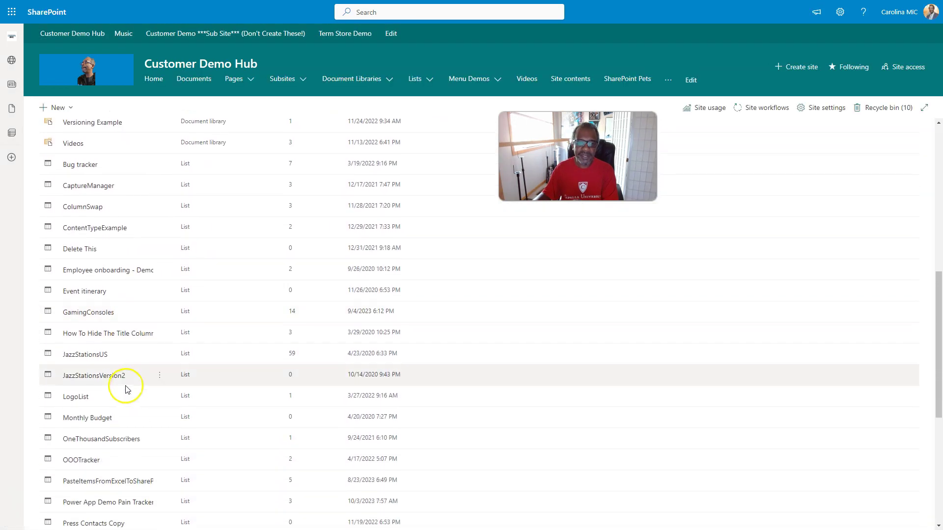
{"action": "scroll", "coordinate": [122, 415], "scroll_direction": "down", "scroll_amount": 4}
{"action": "scroll", "coordinate": [124, 414], "scroll_direction": "down", "scroll_amount": 2}
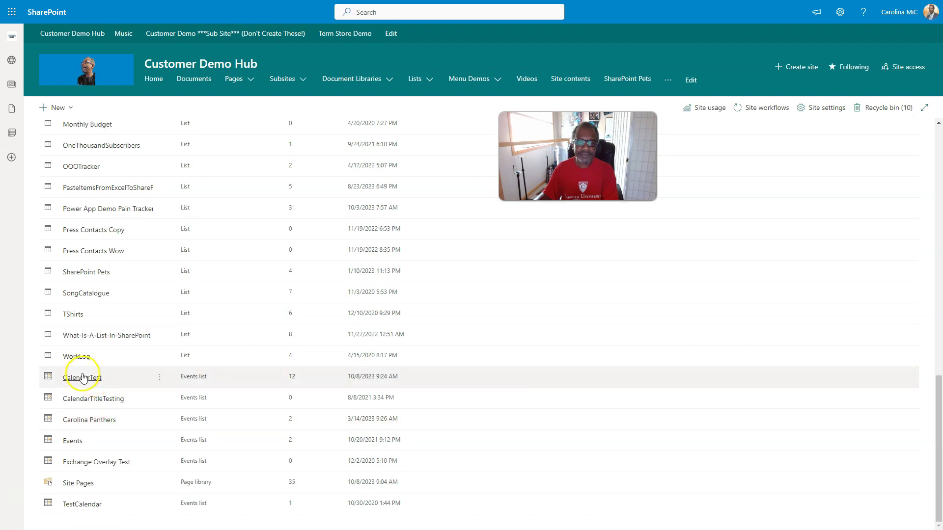
{"action": "left_click", "coordinate": [159, 377]}
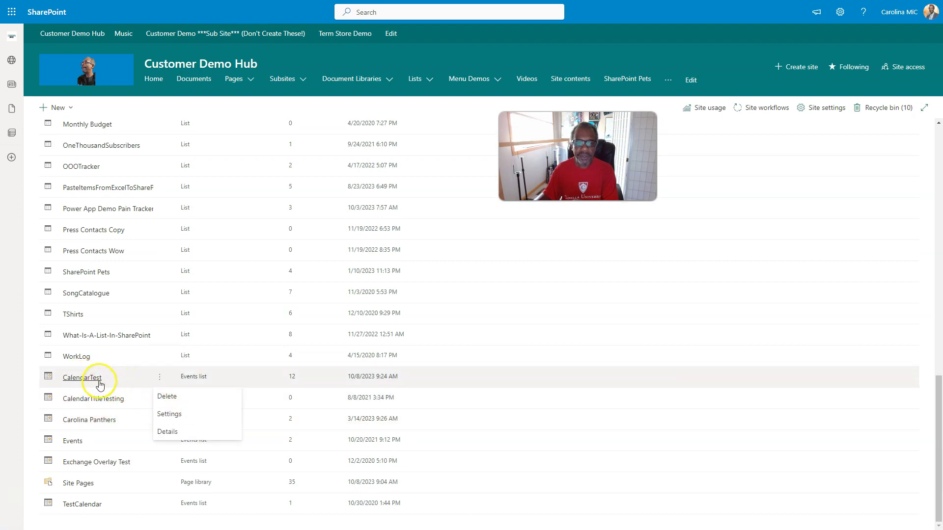
{"action": "left_click", "coordinate": [83, 377]}
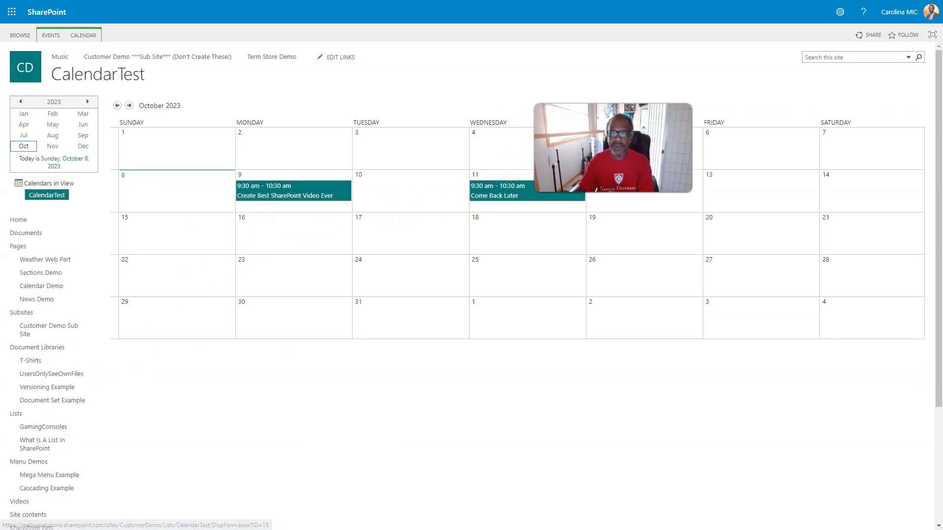
{"action": "left_click", "coordinate": [532, 194]}
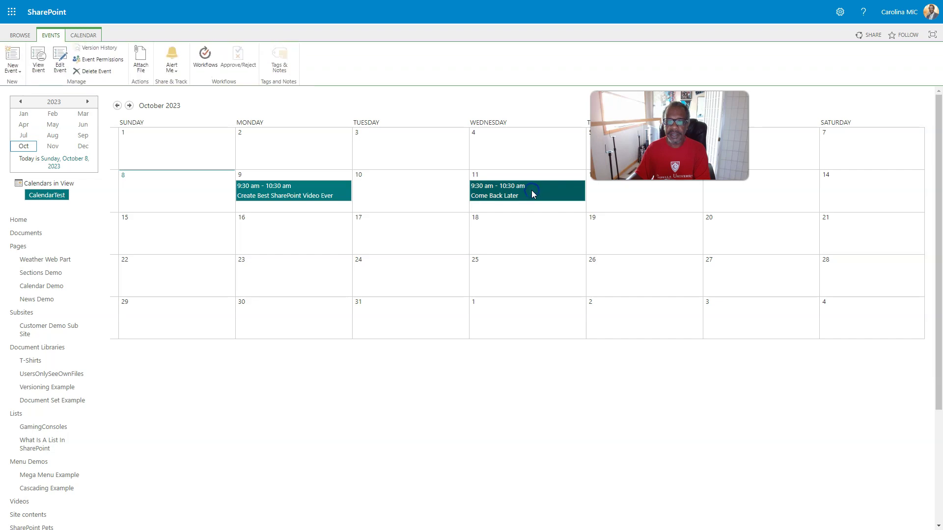
{"action": "left_click", "coordinate": [60, 65]}
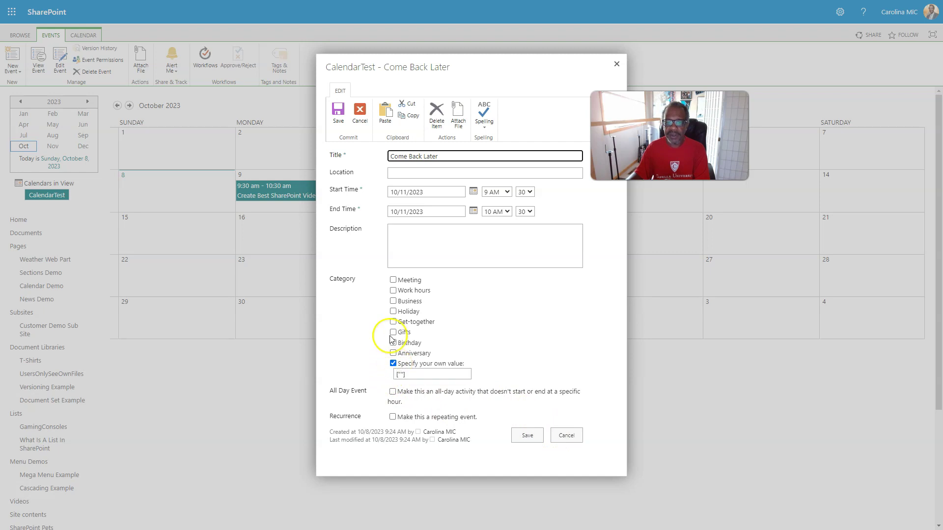
{"action": "left_click", "coordinate": [566, 435]}
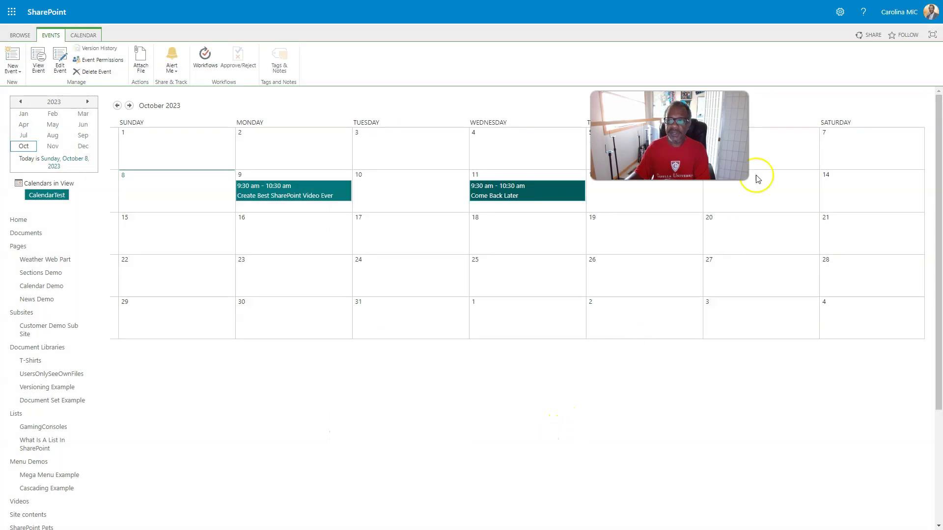
- Open the Category column settings from the CalendarTest list settings
{"action": "left_click", "coordinate": [84, 35]}
{"action": "left_click", "coordinate": [359, 59]}
{"action": "scroll", "coordinate": [178, 267], "scroll_direction": "down", "scroll_amount": 5}
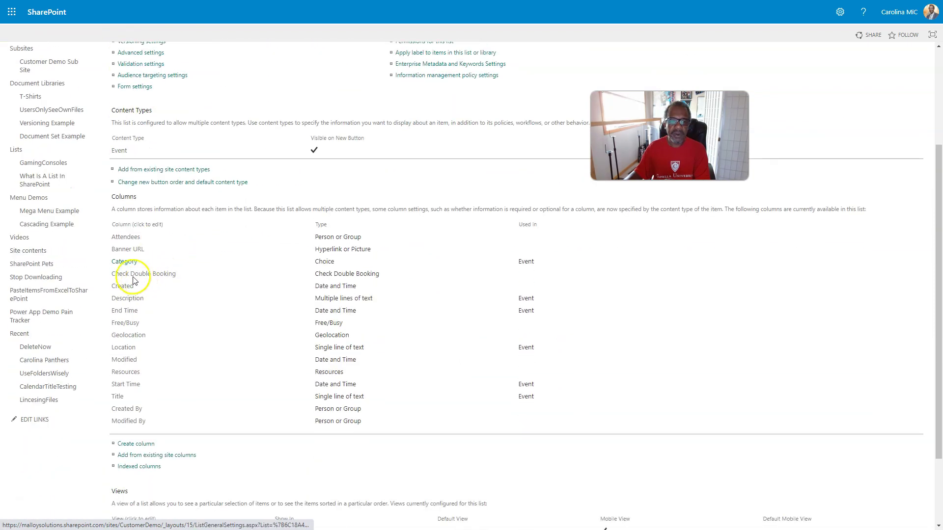
{"action": "left_click", "coordinate": [127, 264]}
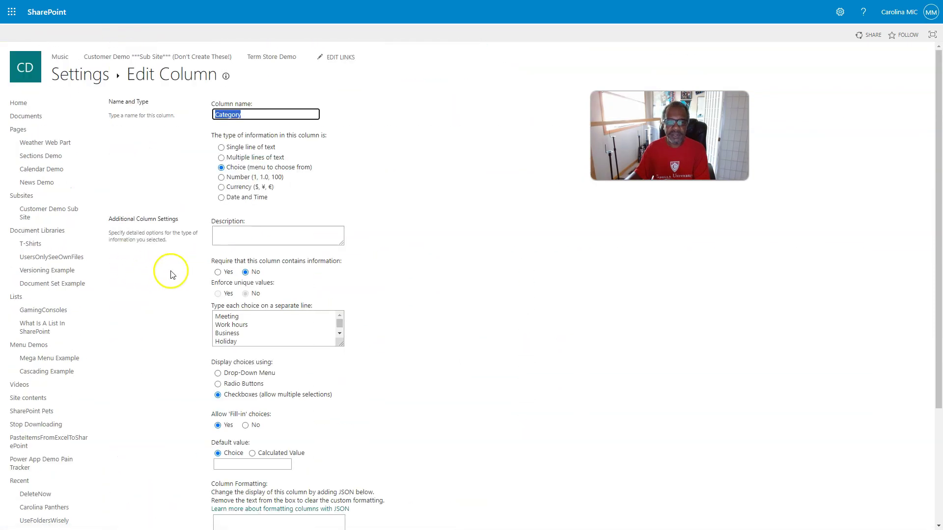
{"action": "scroll", "coordinate": [173, 272], "scroll_direction": "down", "scroll_amount": 5}
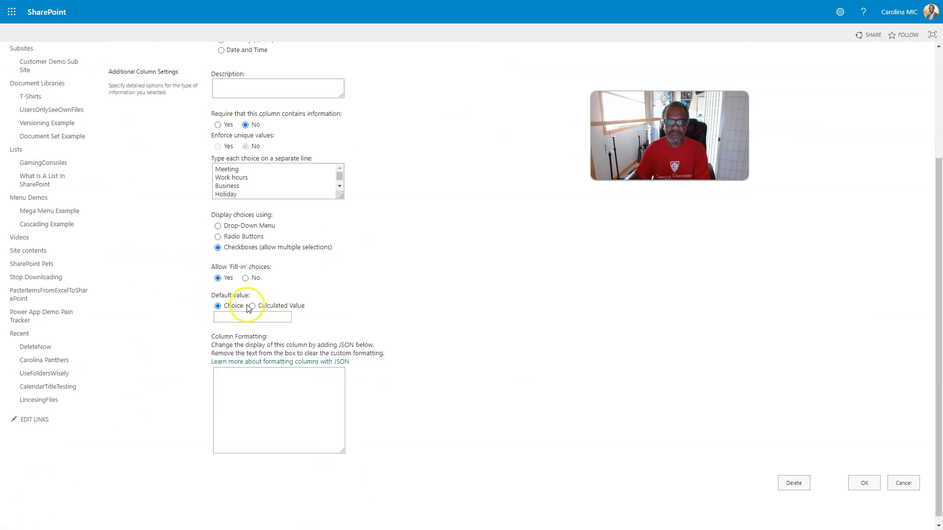
- Copy 'Meeting' from the choices into the Default value field and save the column
{"action": "left_click", "coordinate": [226, 318]}
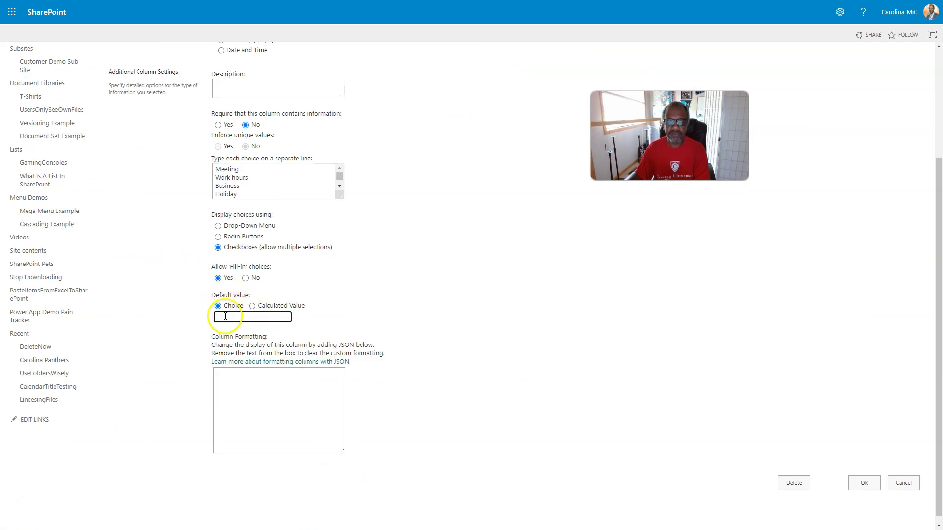
{"action": "double_click", "coordinate": [225, 169]}
{"action": "right_click", "coordinate": [225, 169]}
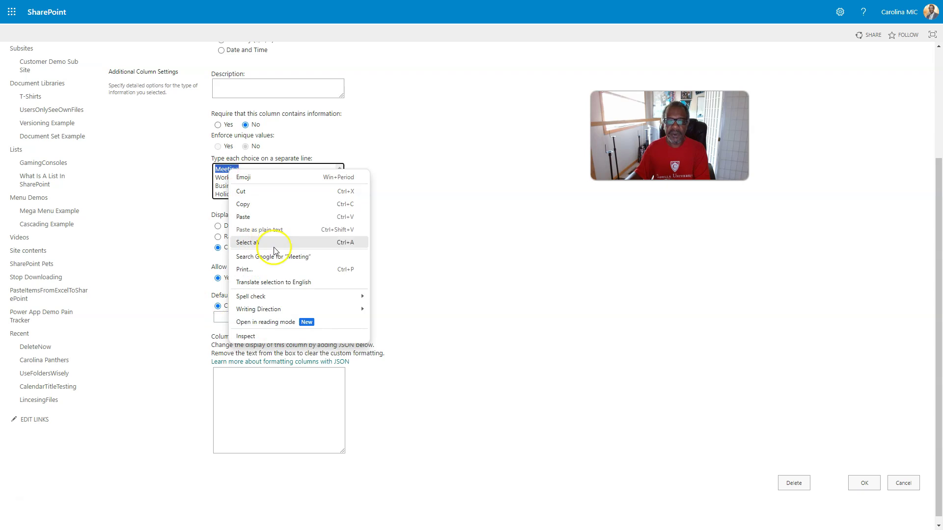
{"action": "left_click", "coordinate": [248, 203]}
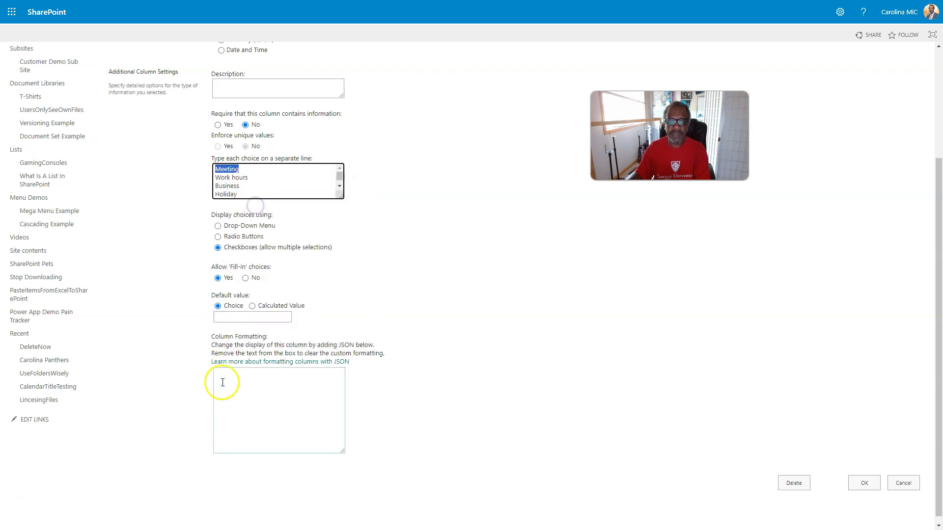
{"action": "left_click", "coordinate": [222, 316]}
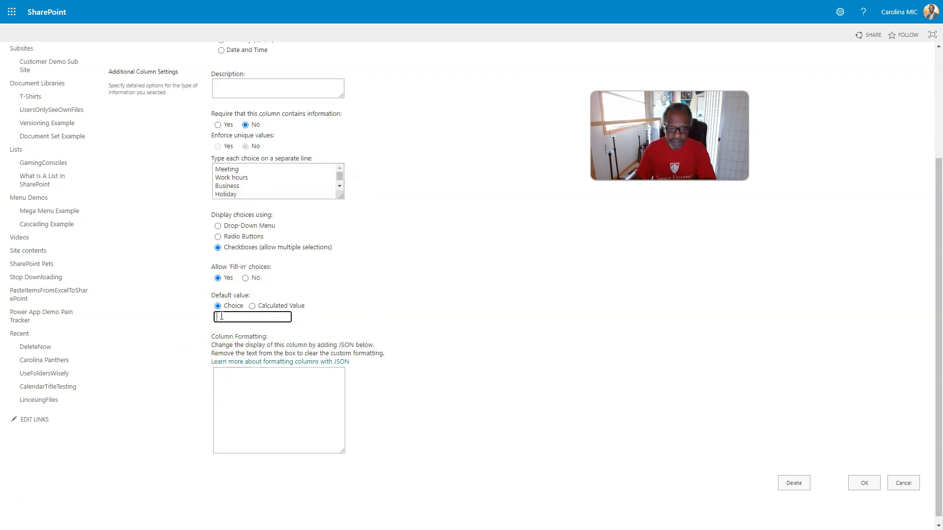
{"action": "key", "text": "ctrl+v"}
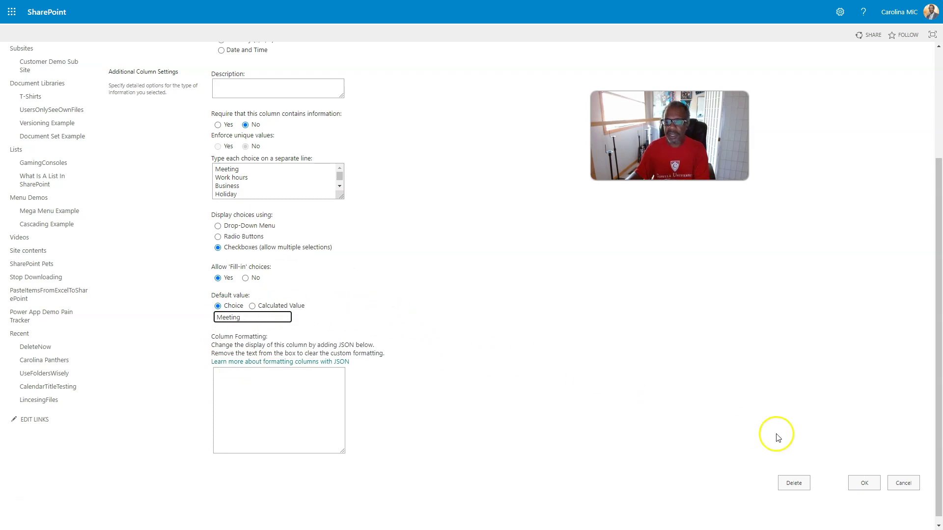
{"action": "left_click", "coordinate": [864, 483]}
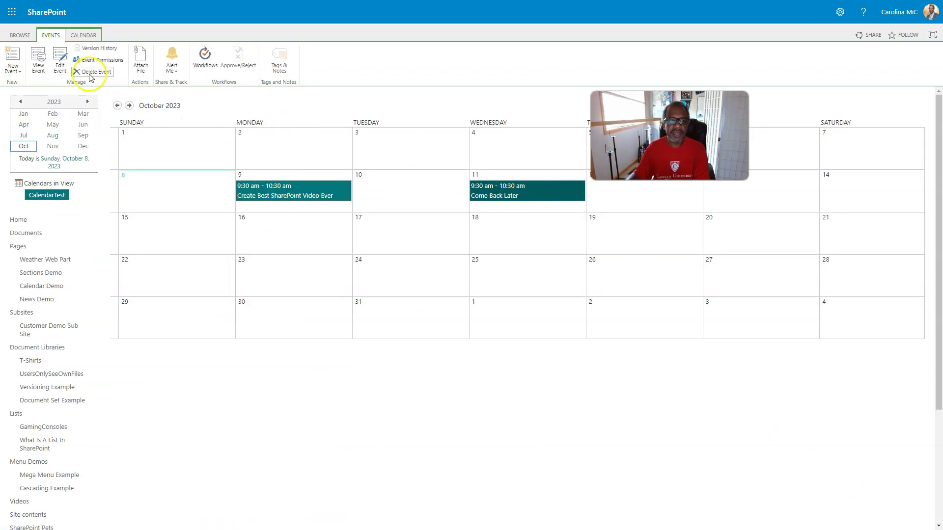
- Delete the October 11 'Come Back Later' event and confirm the deletion
{"action": "left_click", "coordinate": [95, 72]}
{"action": "left_click", "coordinate": [519, 56]}
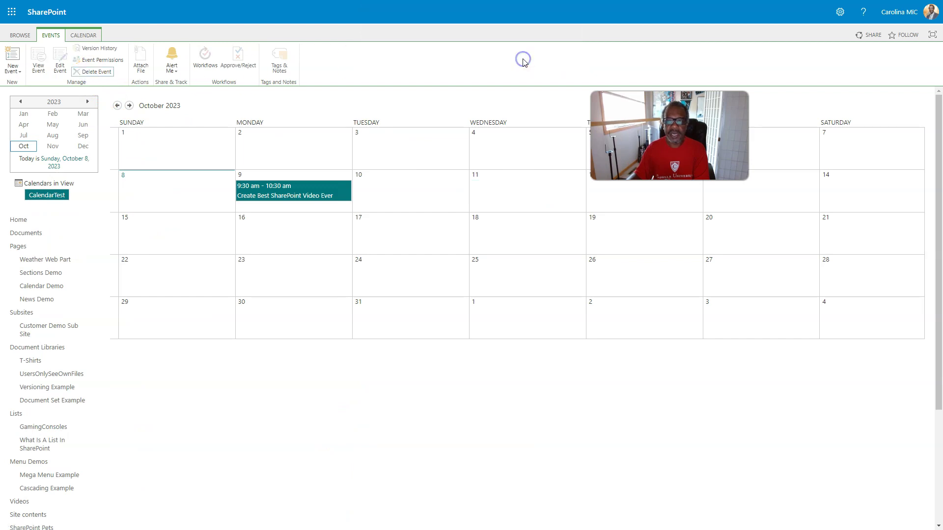
{"action": "left_click", "coordinate": [21, 34]}
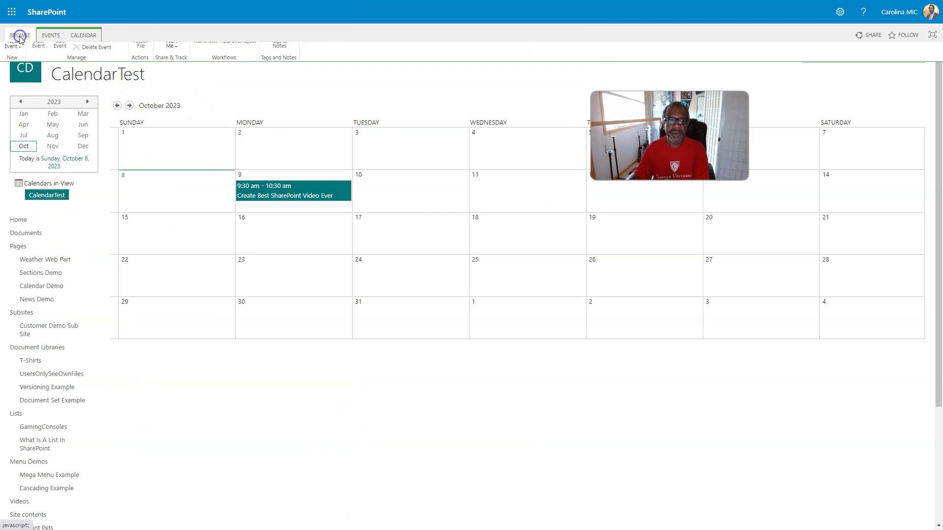
- On the Customer Demo Hub home, start a new event and attempt to save it untitled
{"action": "left_click", "coordinate": [25, 70]}
{"action": "scroll", "coordinate": [152, 280], "scroll_direction": "down", "scroll_amount": 2}
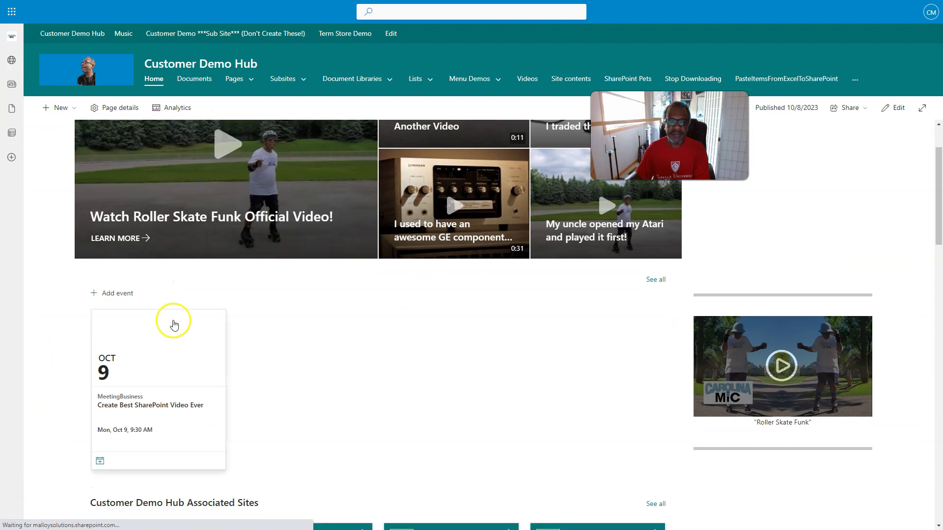
{"action": "left_click", "coordinate": [116, 292]}
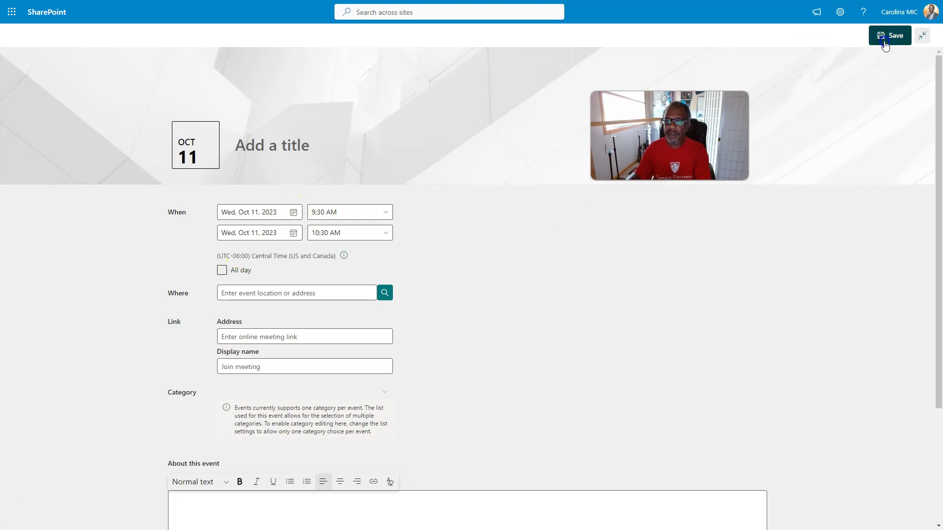
{"action": "left_click", "coordinate": [885, 39]}
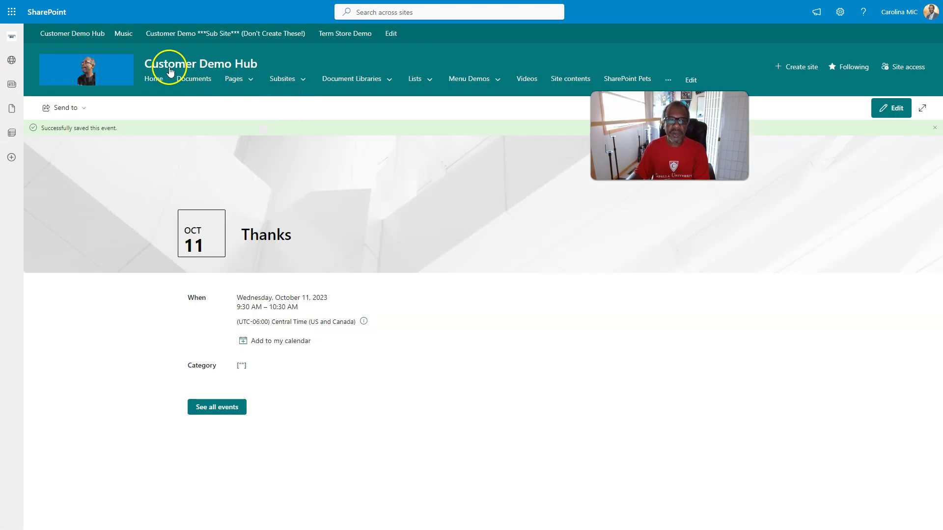
- Leave the event form and open the CalendarTest list settings via Site contents
{"action": "left_click", "coordinate": [170, 68]}
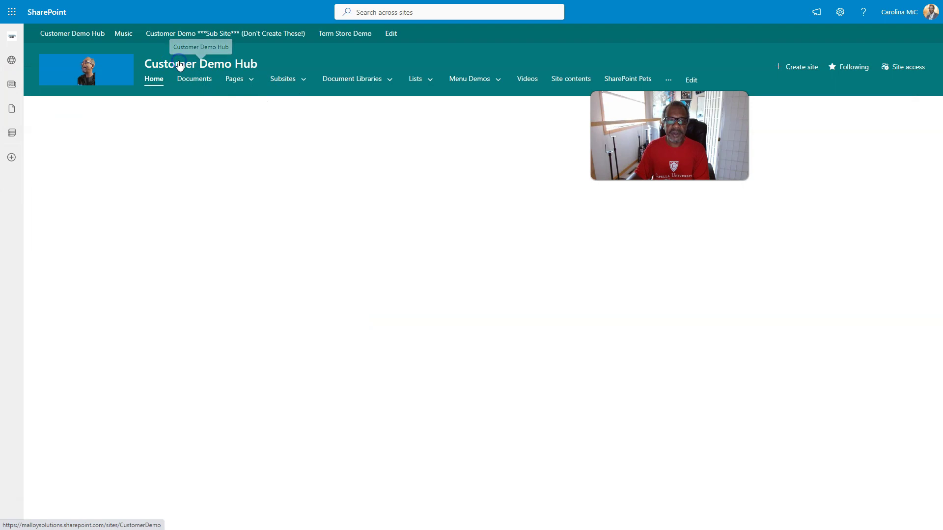
{"action": "scroll", "coordinate": [221, 295], "scroll_direction": "down", "scroll_amount": 3}
{"action": "scroll", "coordinate": [228, 309], "scroll_direction": "down", "scroll_amount": 2}
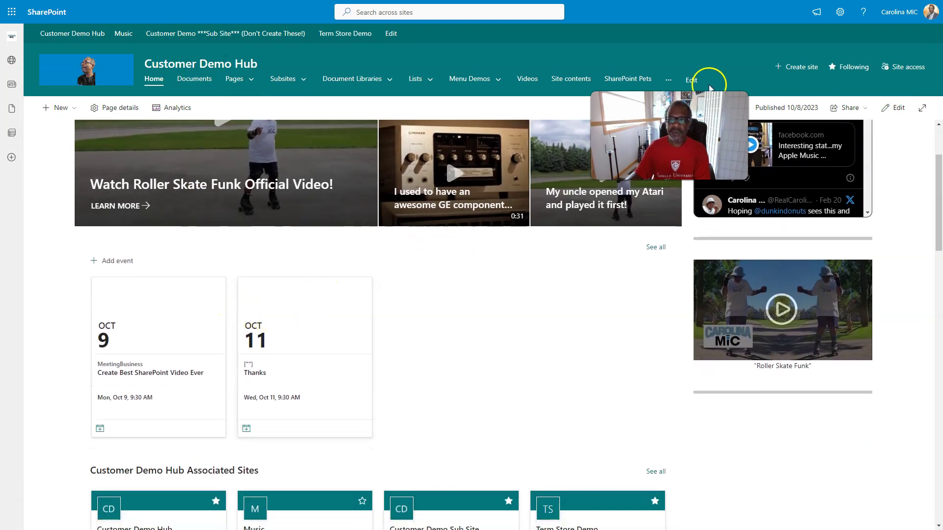
{"action": "left_click", "coordinate": [840, 12]}
{"action": "left_click", "coordinate": [813, 103]}
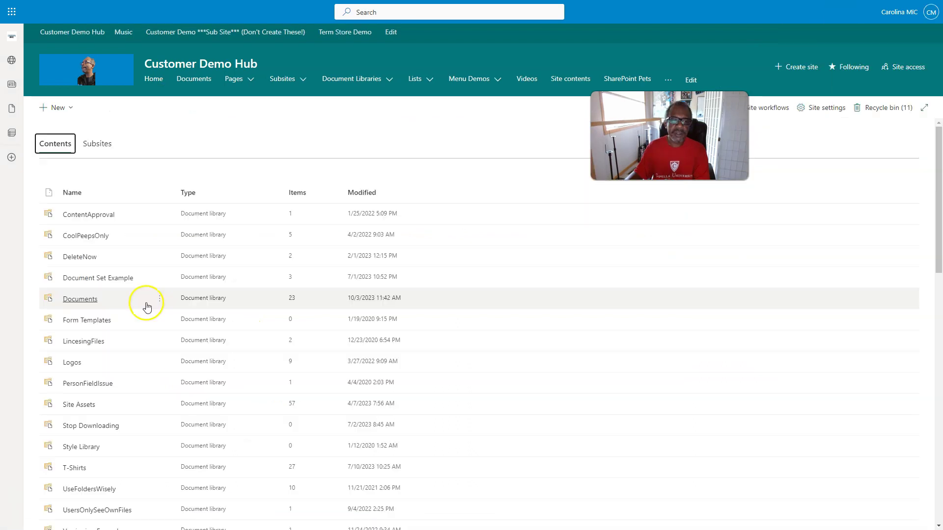
{"action": "scroll", "coordinate": [110, 324], "scroll_direction": "down", "scroll_amount": 5}
{"action": "scroll", "coordinate": [111, 324], "scroll_direction": "down", "scroll_amount": 5}
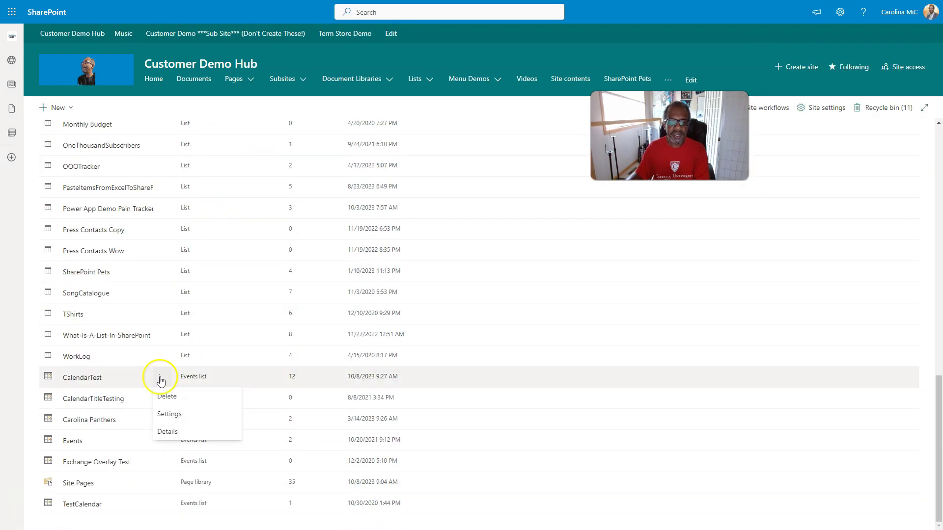
{"action": "left_click", "coordinate": [169, 413]}
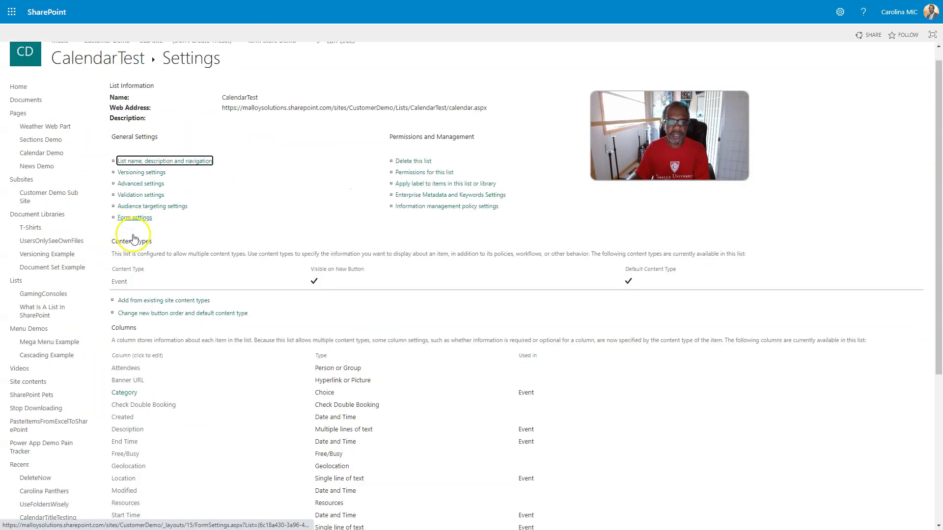
- Inspect the Category column's choices, then cancel without changes
{"action": "left_click", "coordinate": [135, 237]}
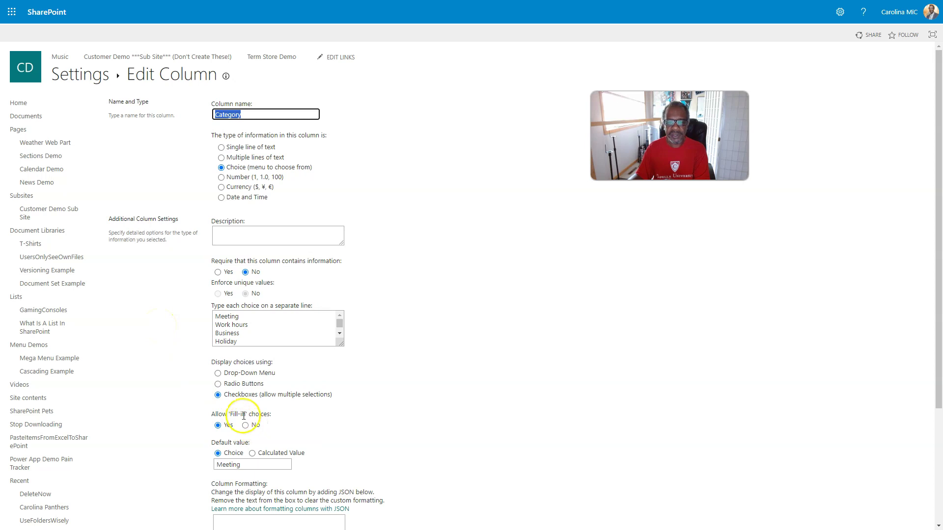
{"action": "left_click", "coordinate": [243, 317]}
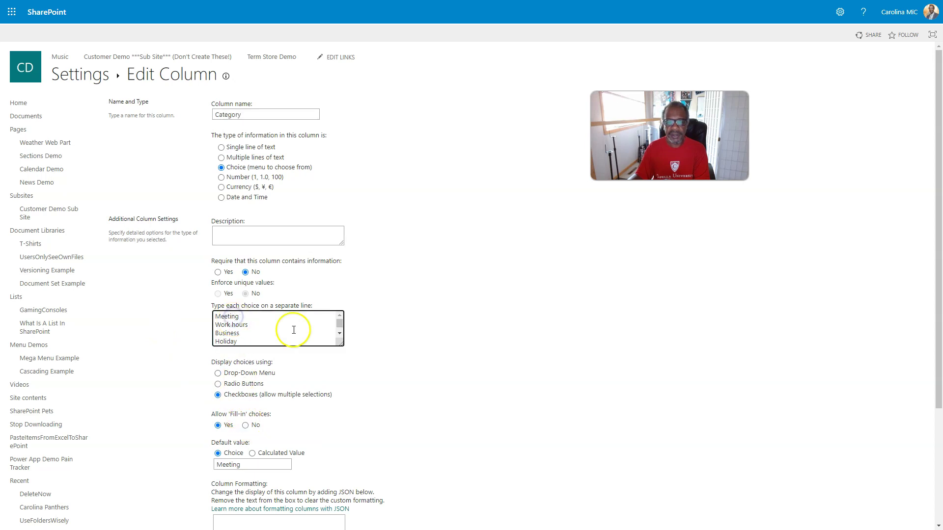
{"action": "scroll", "coordinate": [296, 331], "scroll_direction": "down", "scroll_amount": 3}
{"action": "left_click", "coordinate": [904, 477]}
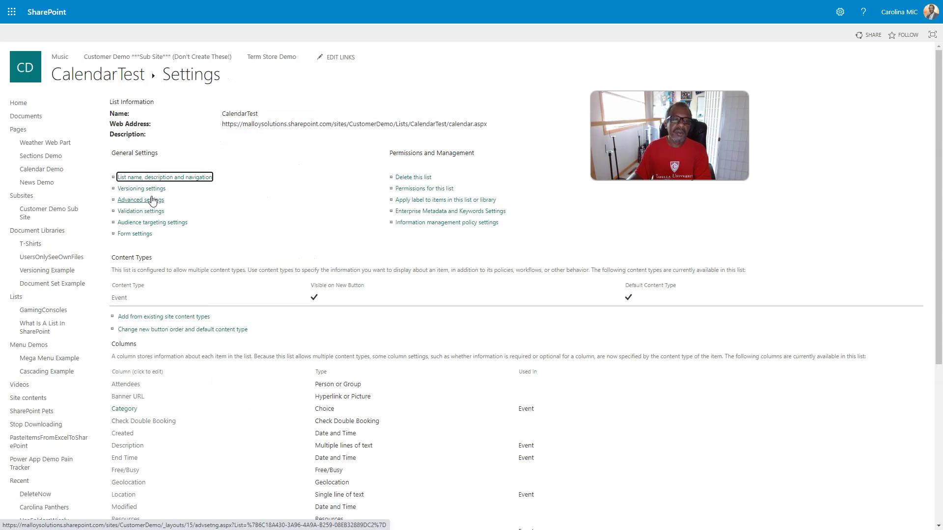
- Check Meeting and Work hours on the October 11 Thanks event and save it
{"action": "left_click", "coordinate": [116, 77]}
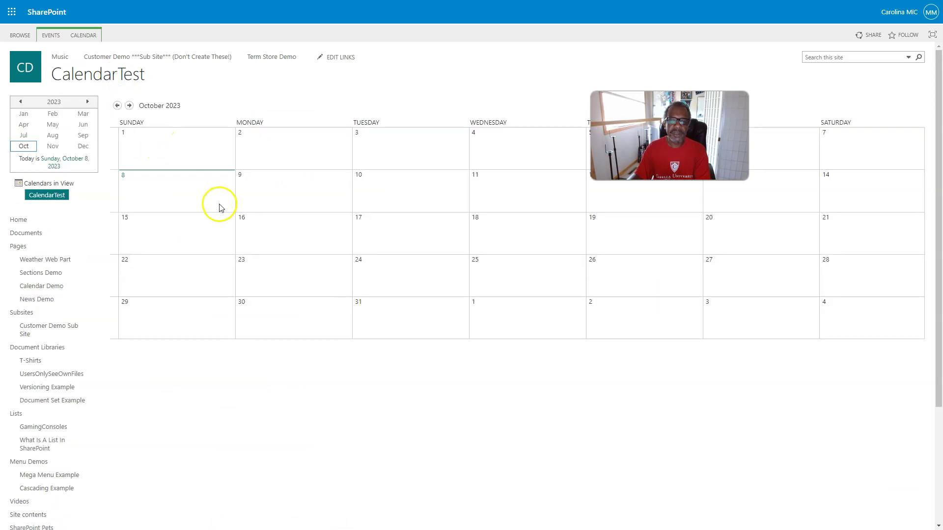
{"action": "left_click", "coordinate": [51, 35]}
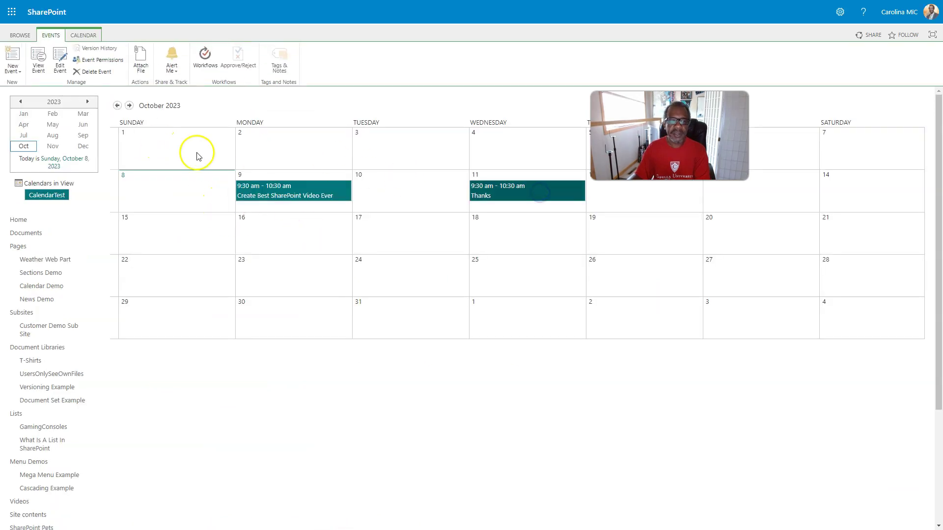
{"action": "left_click", "coordinate": [59, 62]}
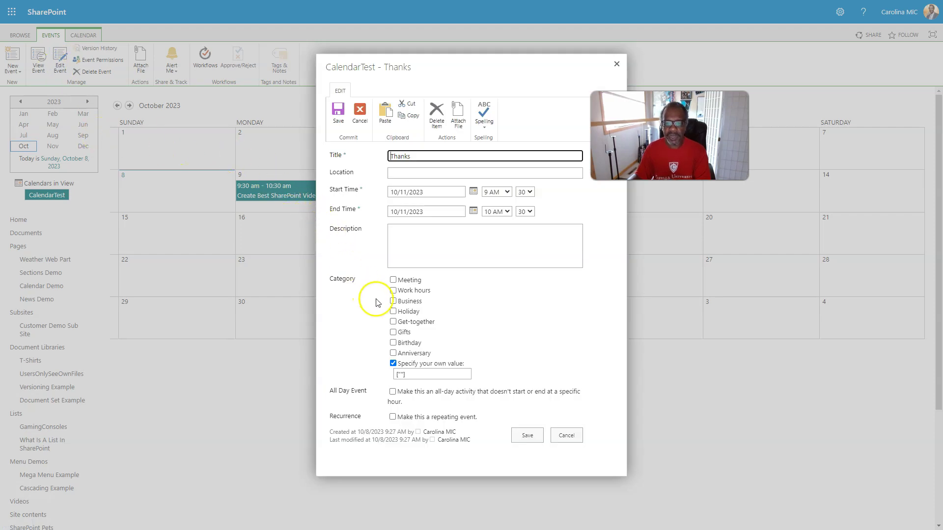
{"action": "left_click", "coordinate": [393, 365]}
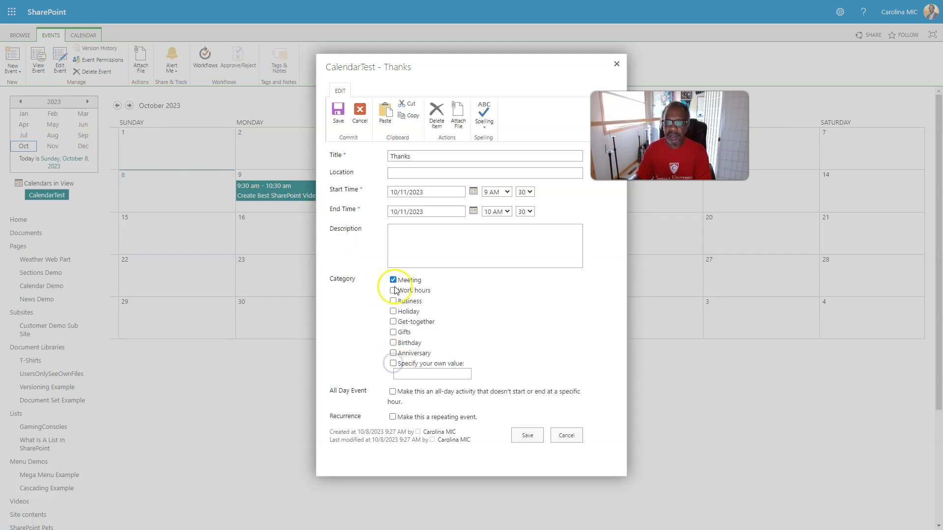
{"action": "left_click", "coordinate": [393, 281]}
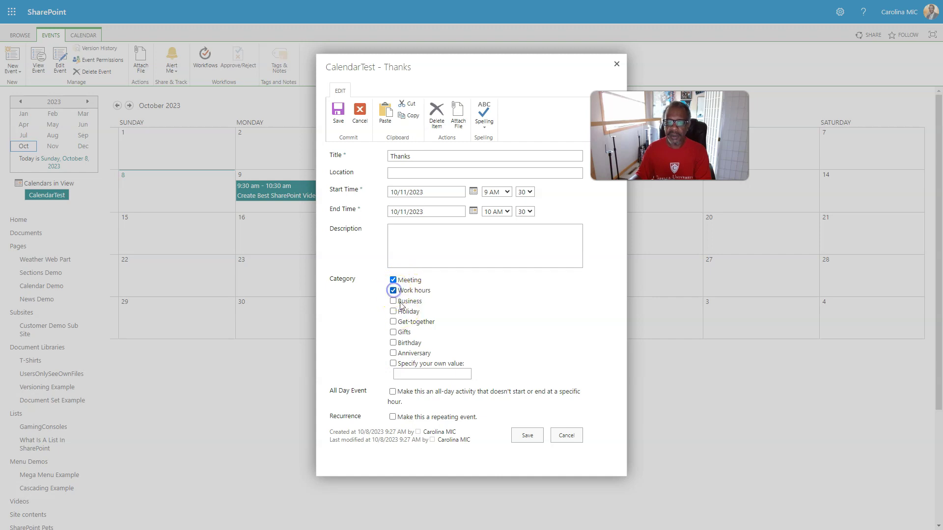
{"action": "left_click", "coordinate": [528, 436]}
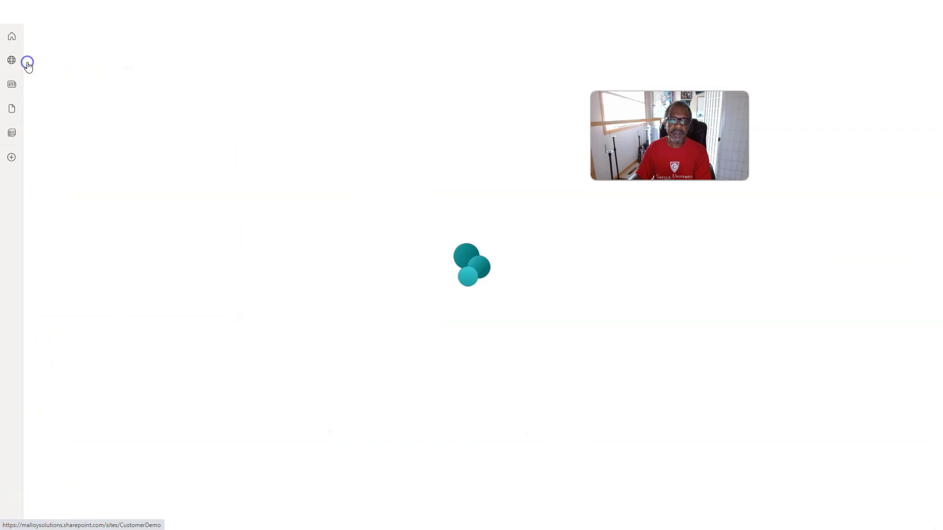
{"action": "scroll", "coordinate": [189, 236], "scroll_direction": "down", "scroll_amount": 2}
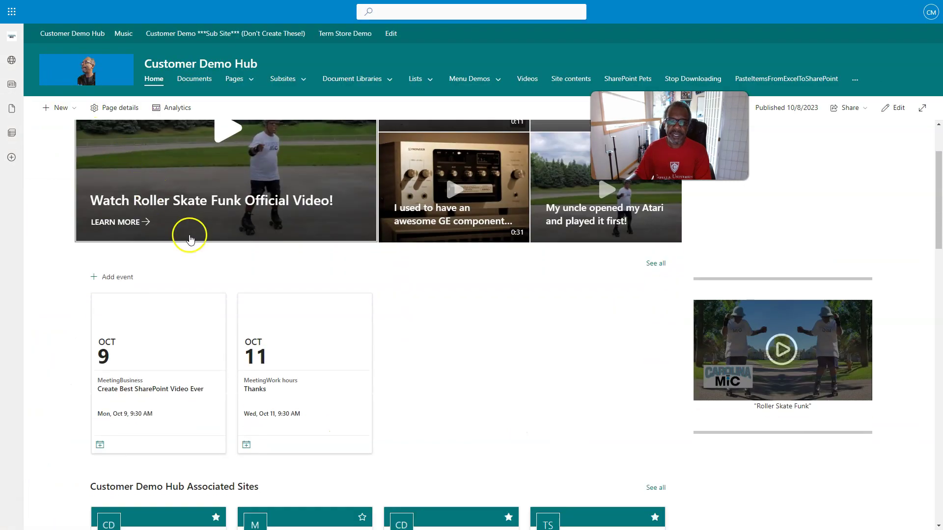